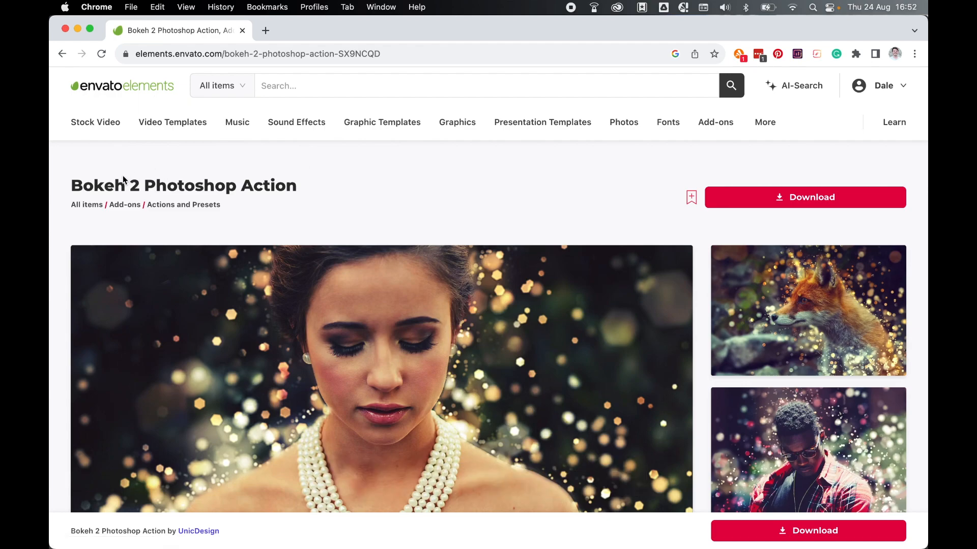
Download the Bokeh 2 Photoshop Action and license it to the Bokeh Effect Tutorial project
click(776, 206)
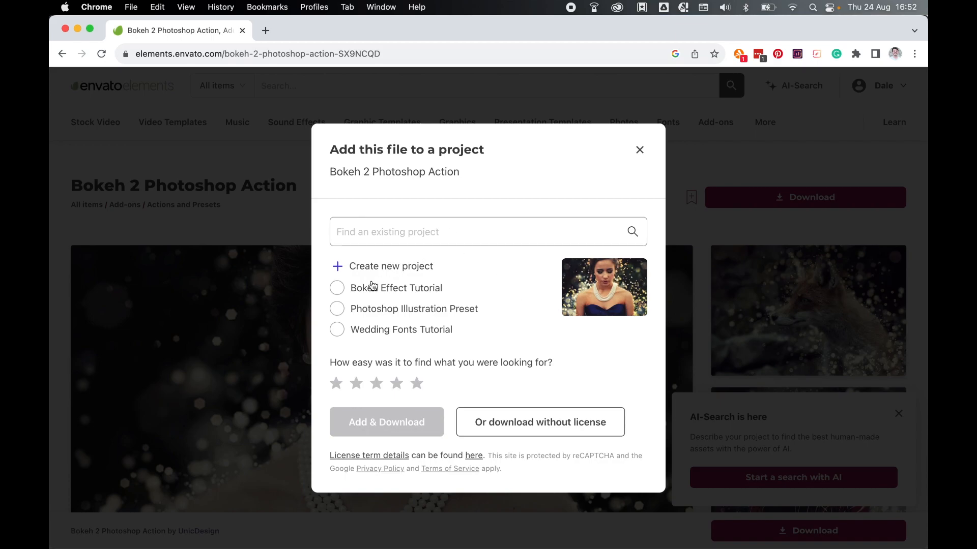
click(337, 289)
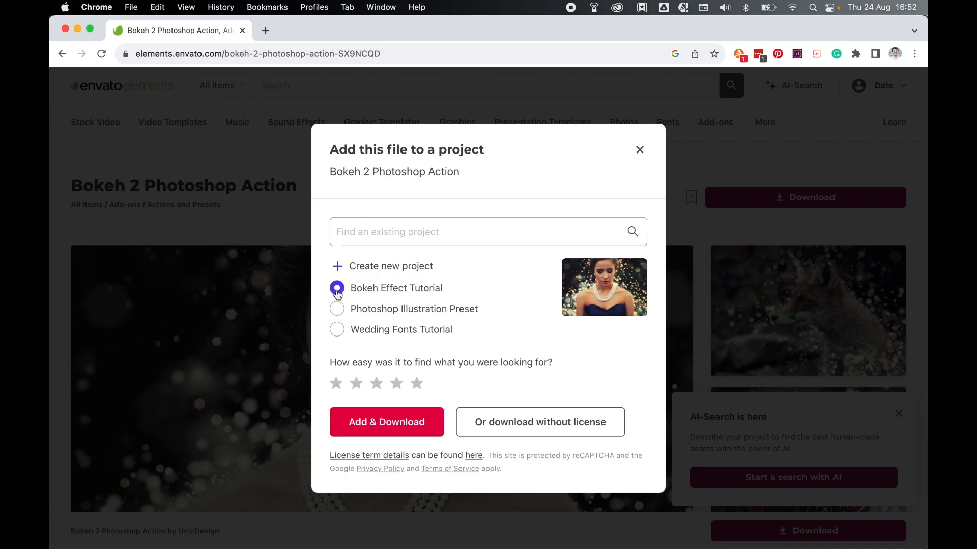
click(377, 434)
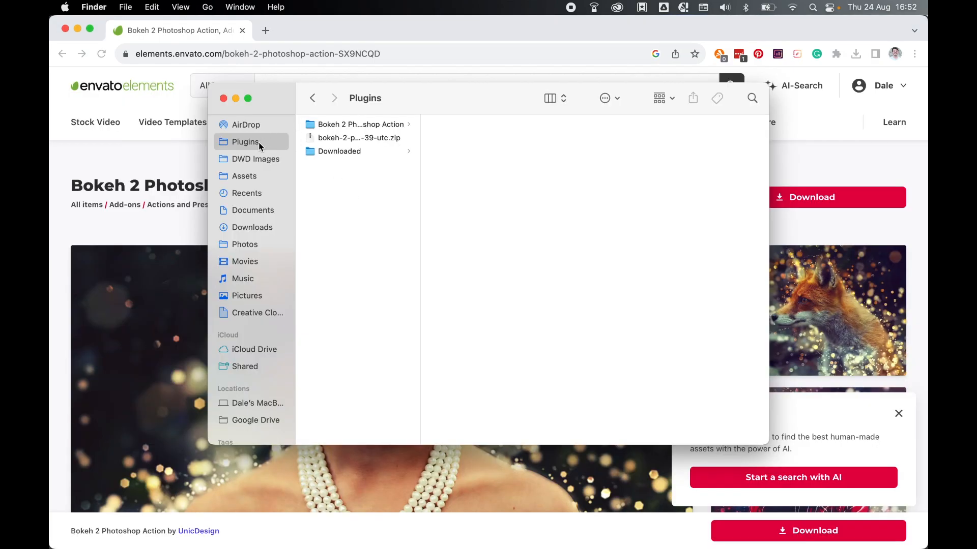
In Finder, extract the downloaded Bokeh 2 zip in the Plugins folder and check the contents of its CS6 and CC version folders
double_click(355, 138)
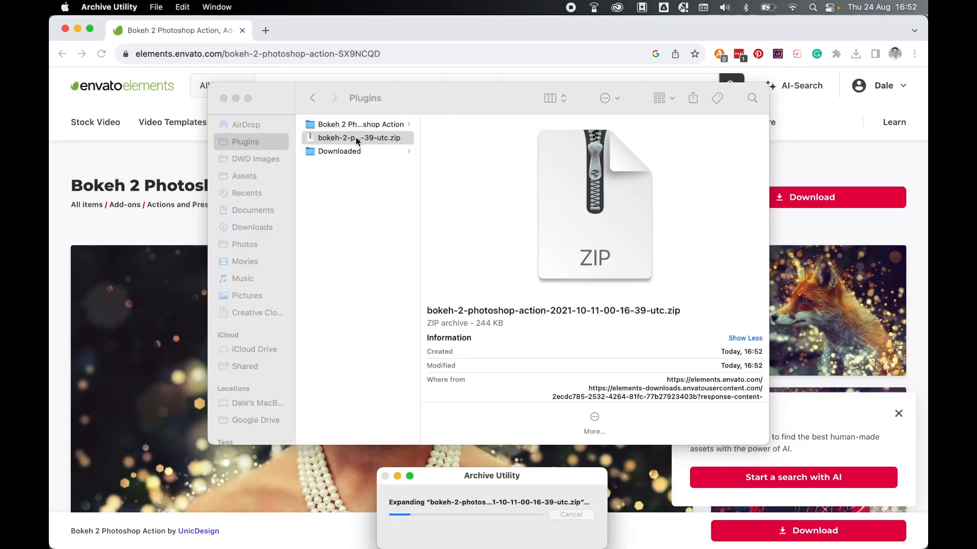
click(460, 136)
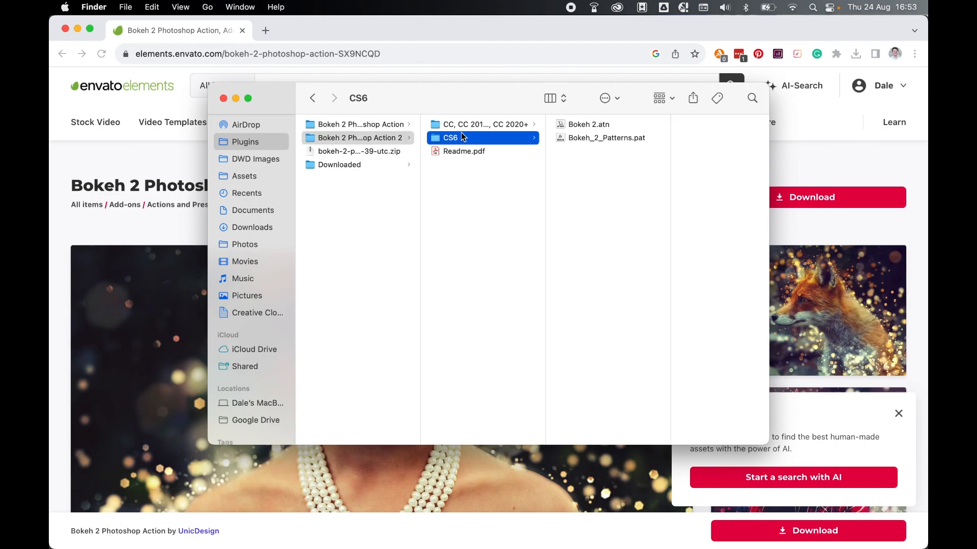
click(461, 126)
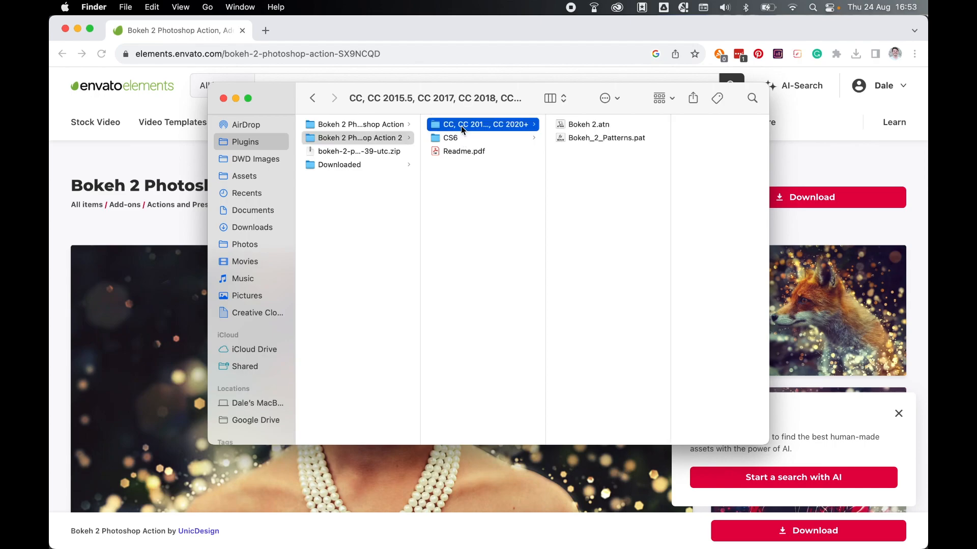
drag(633, 175, 591, 163)
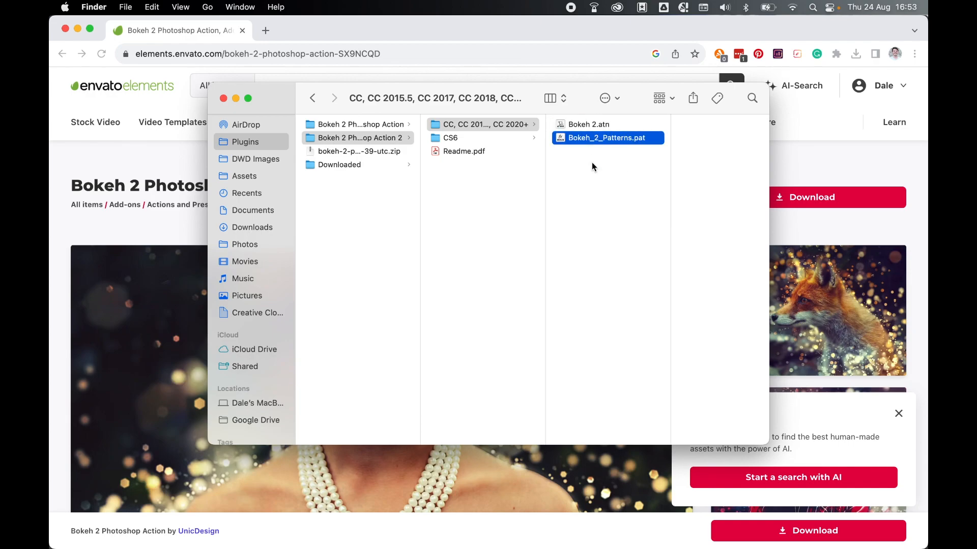
click(592, 165)
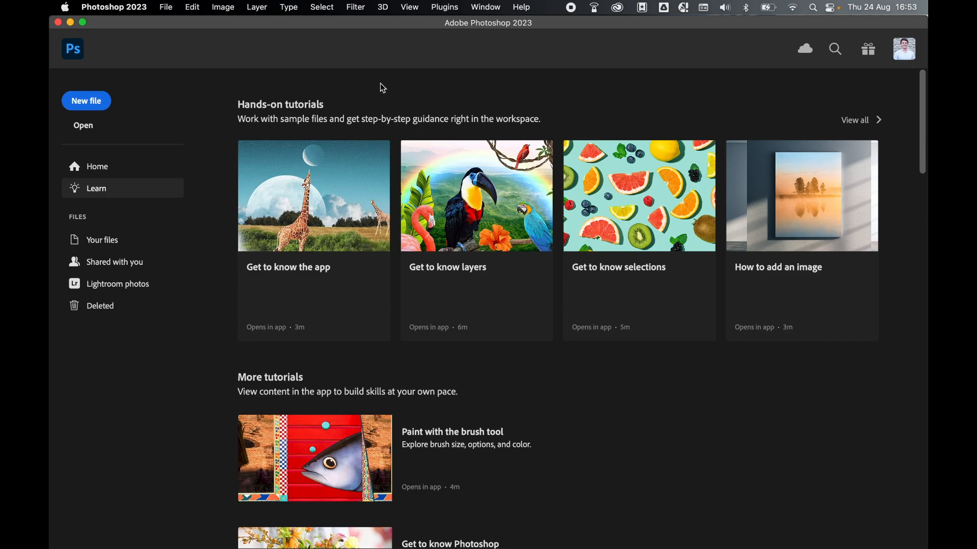
Switch to Photoshop and open img_bokeh.jpg from the DWD Images folder
click(166, 7)
click(173, 31)
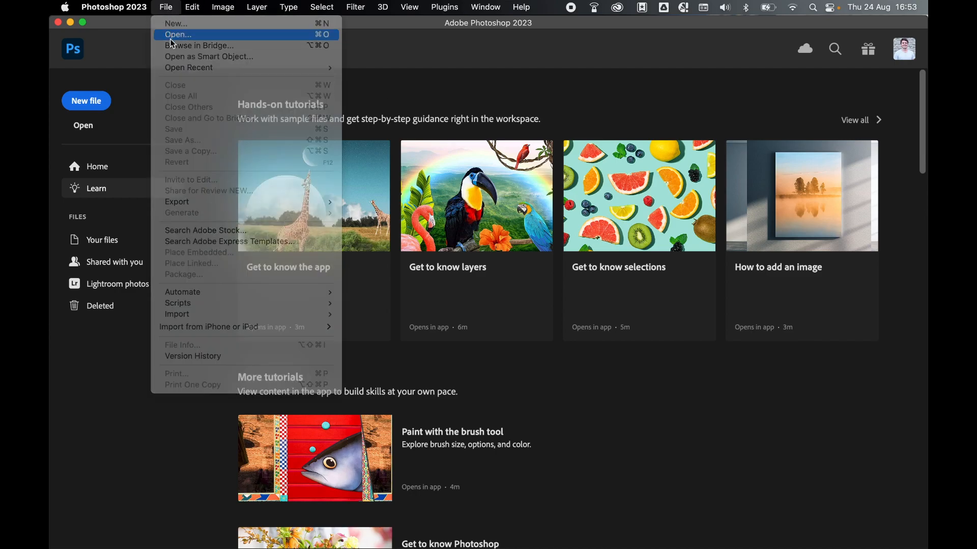
click(362, 99)
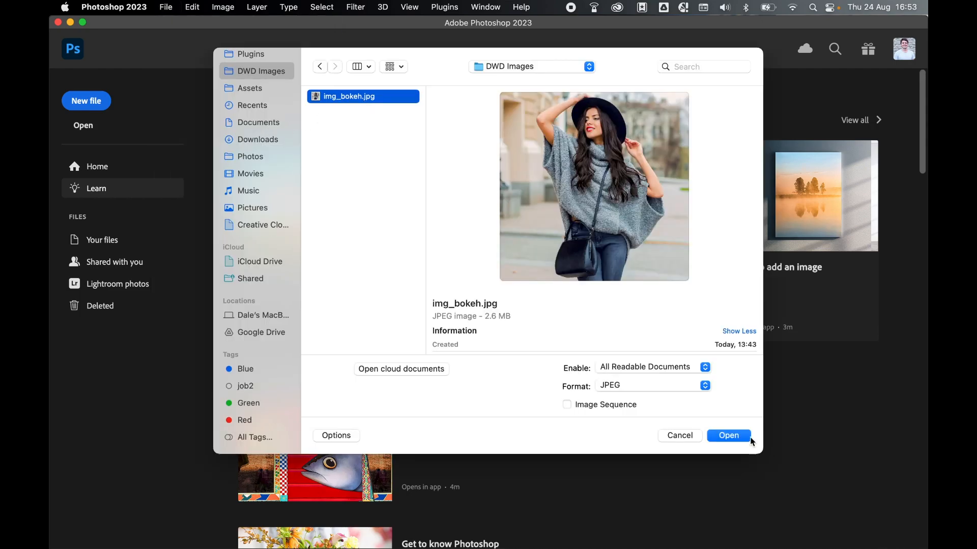
click(729, 436)
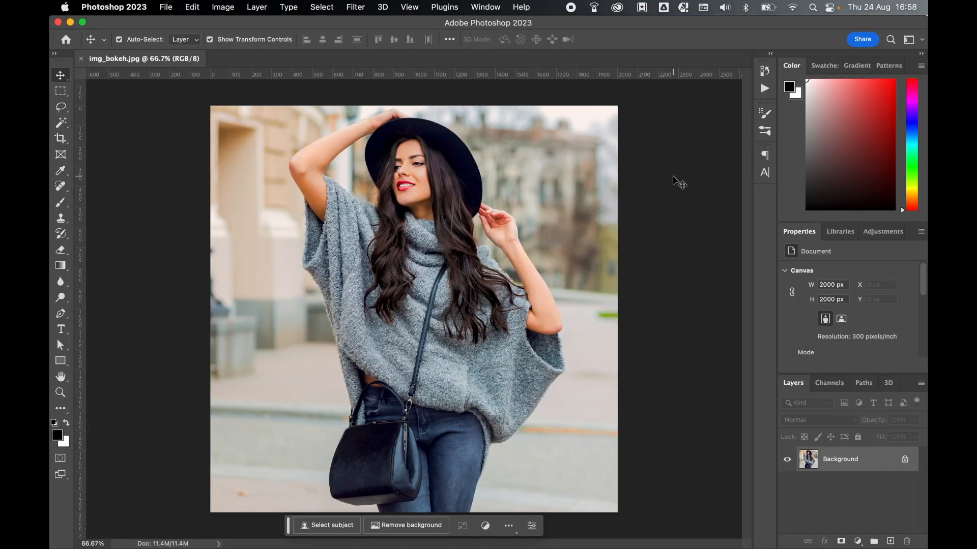
Load Bokeh 2.atn and Bokeh_2_Patterns.pat from the extracted action's CC version folder, with All Documents enabled as the file type
click(167, 7)
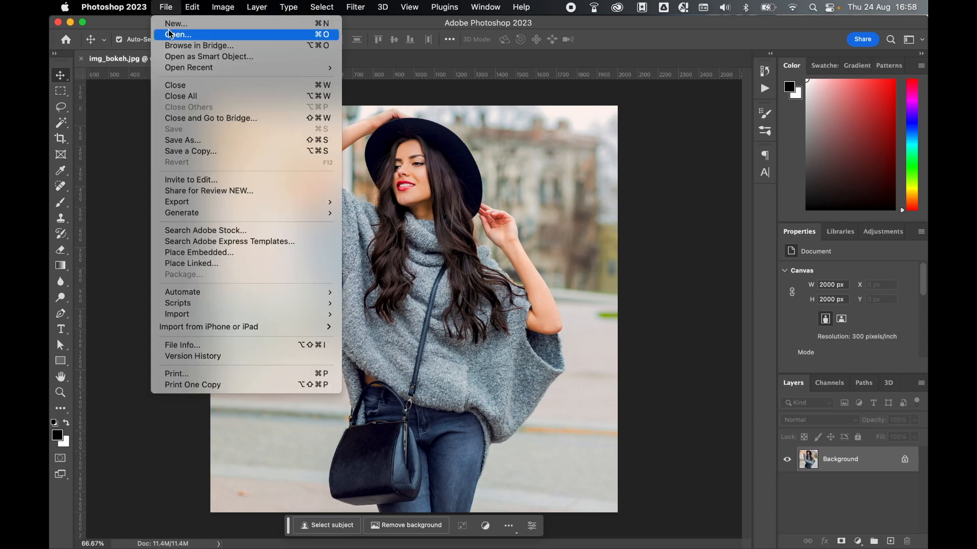
click(171, 34)
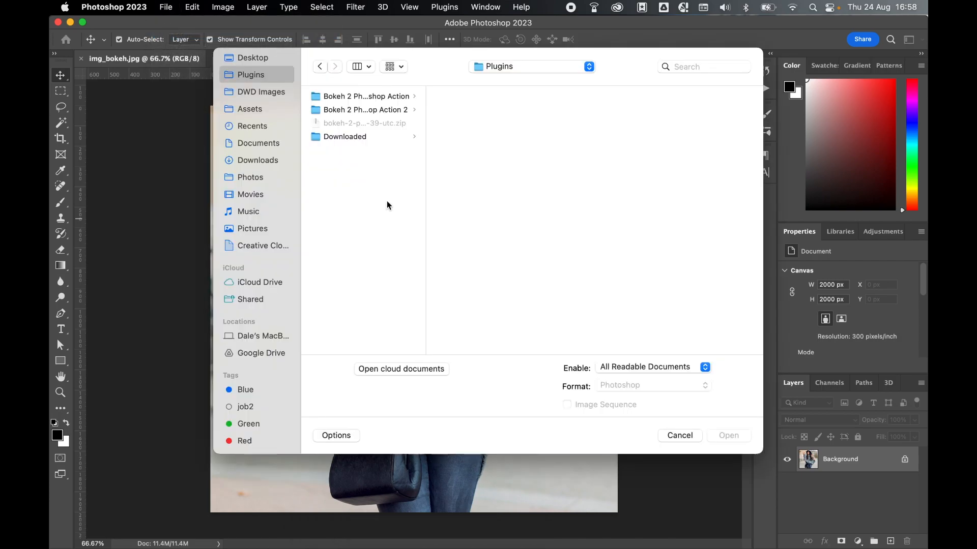
click(389, 109)
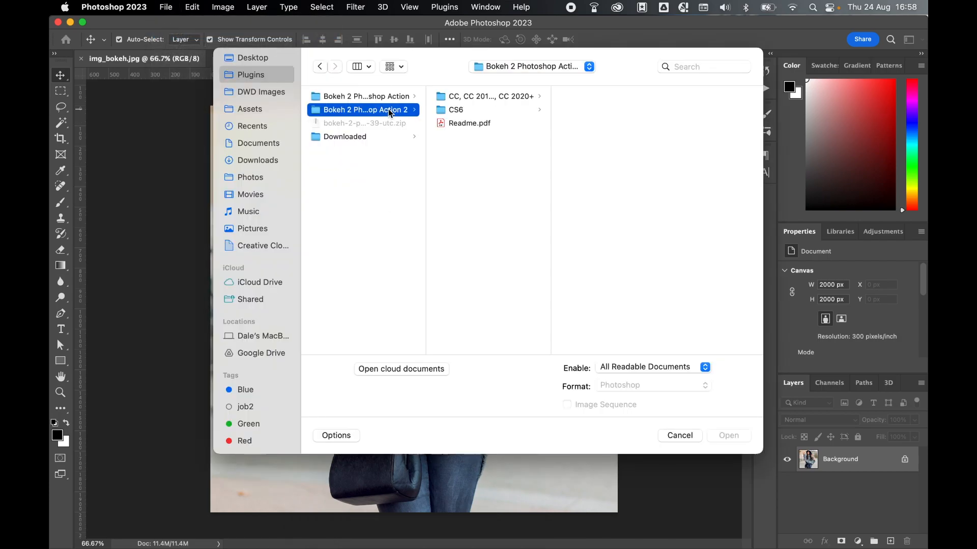
click(475, 97)
click(606, 367)
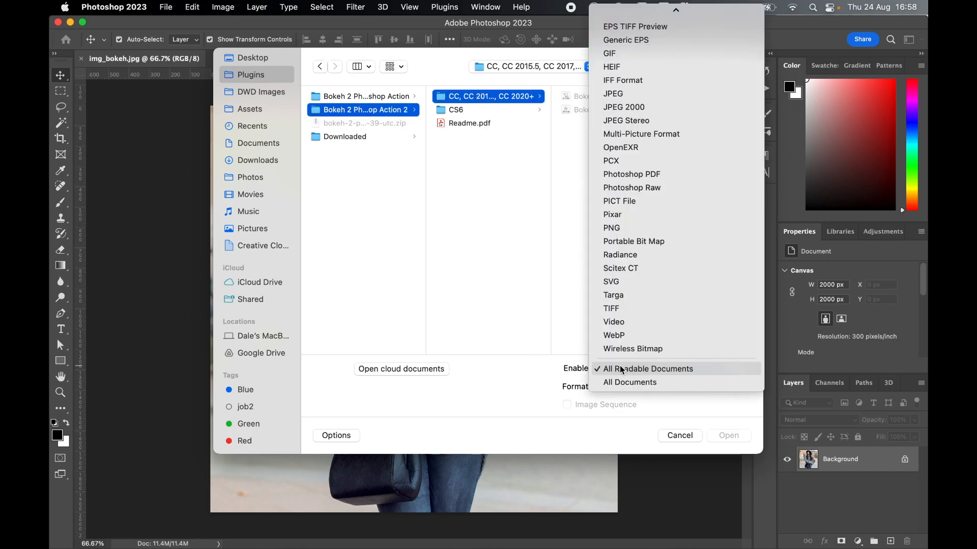
click(622, 382)
drag(634, 217, 540, 101)
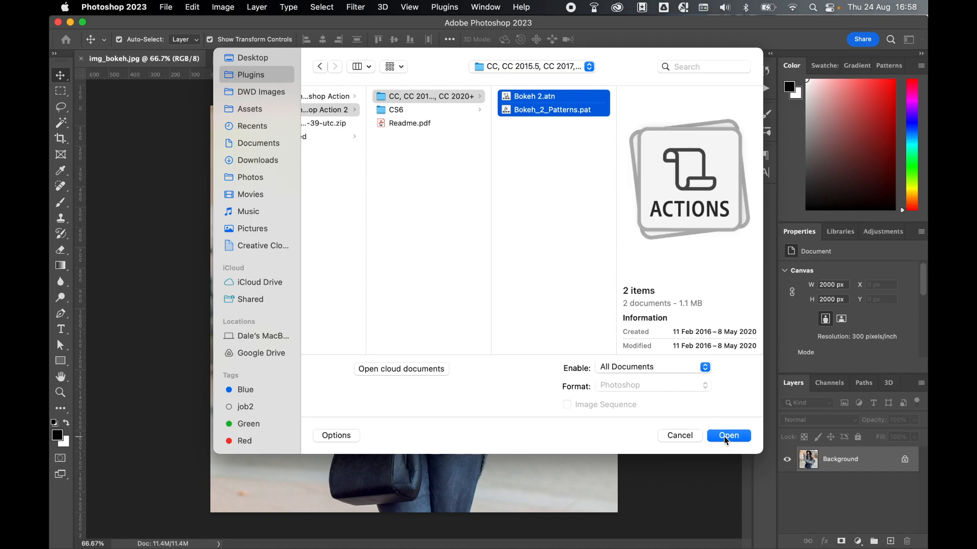
click(725, 437)
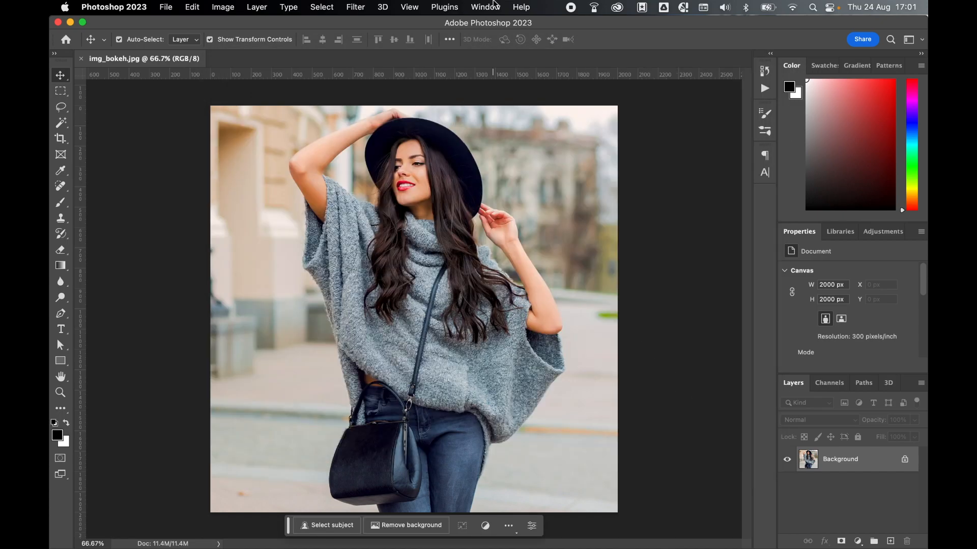
Review the shape actions contained in the loaded Bokeh 2 action set
click(489, 6)
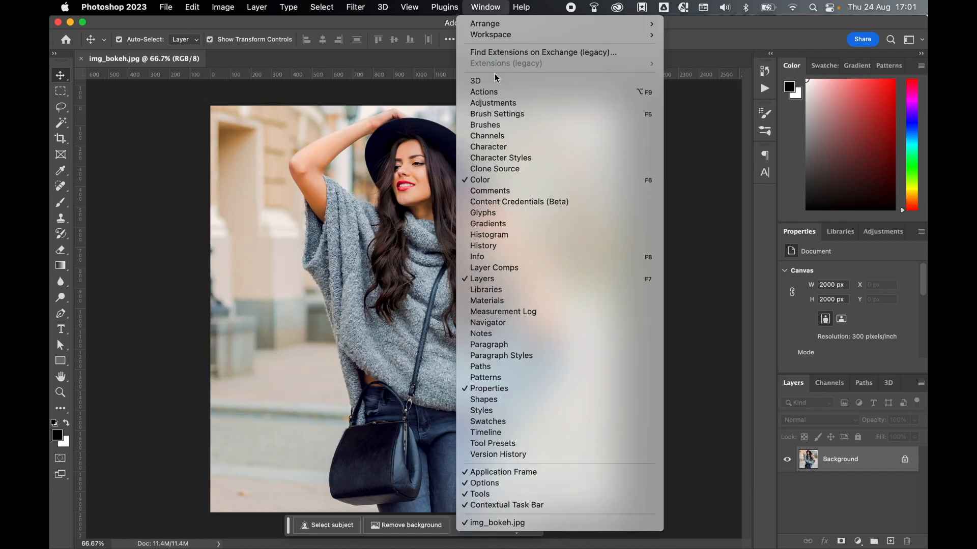
click(493, 93)
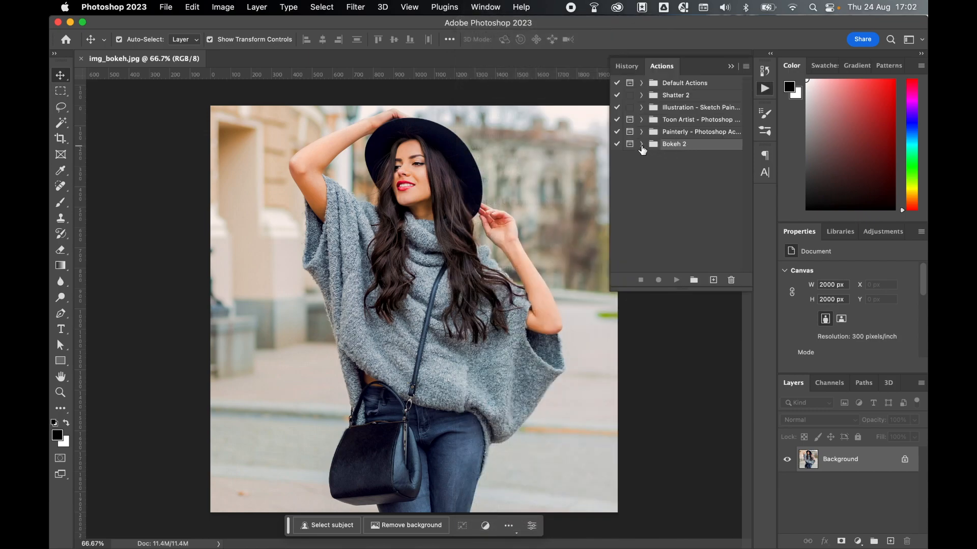
click(642, 144)
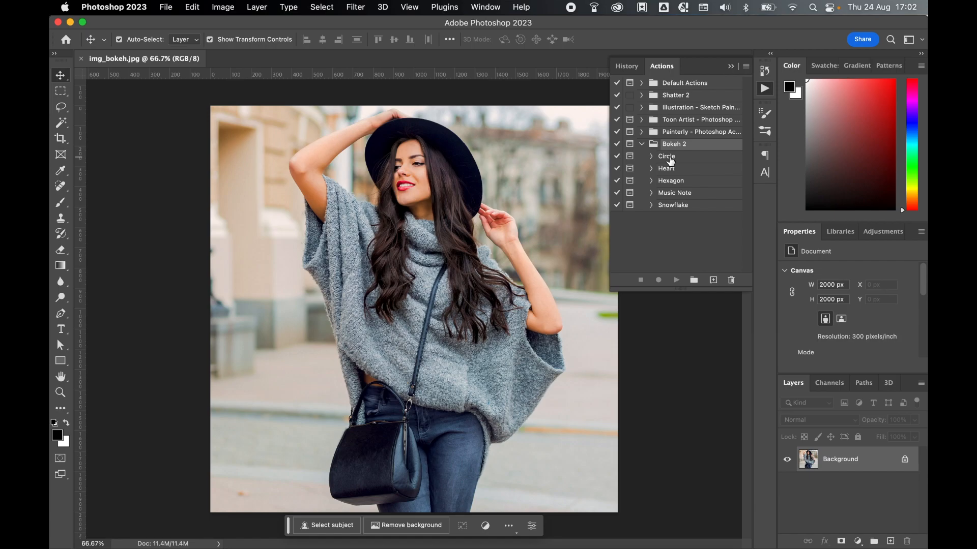
click(641, 144)
click(764, 89)
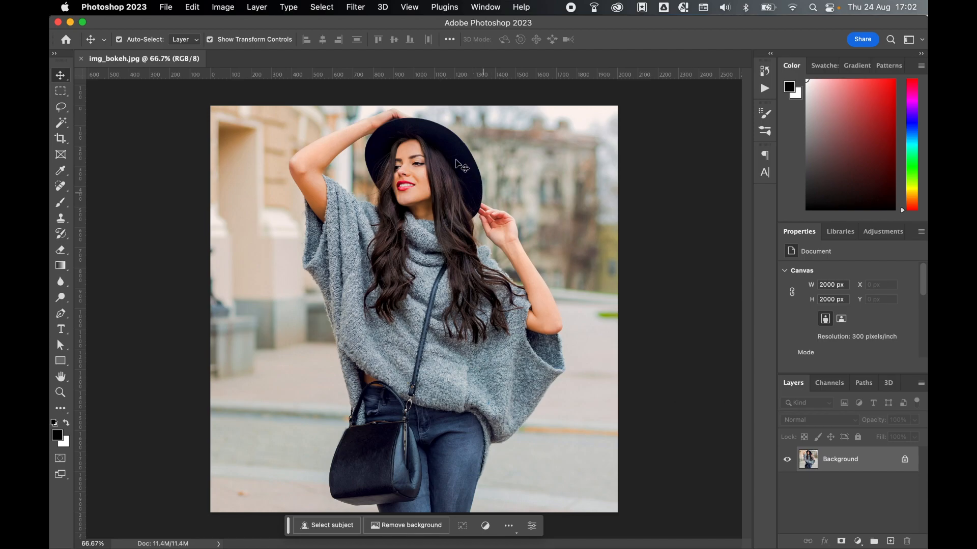
click(64, 111)
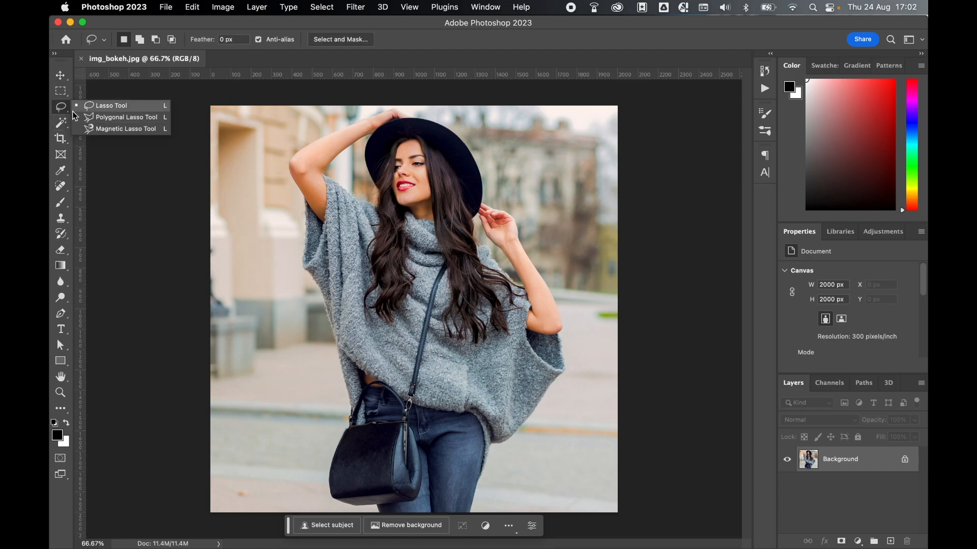
click(65, 123)
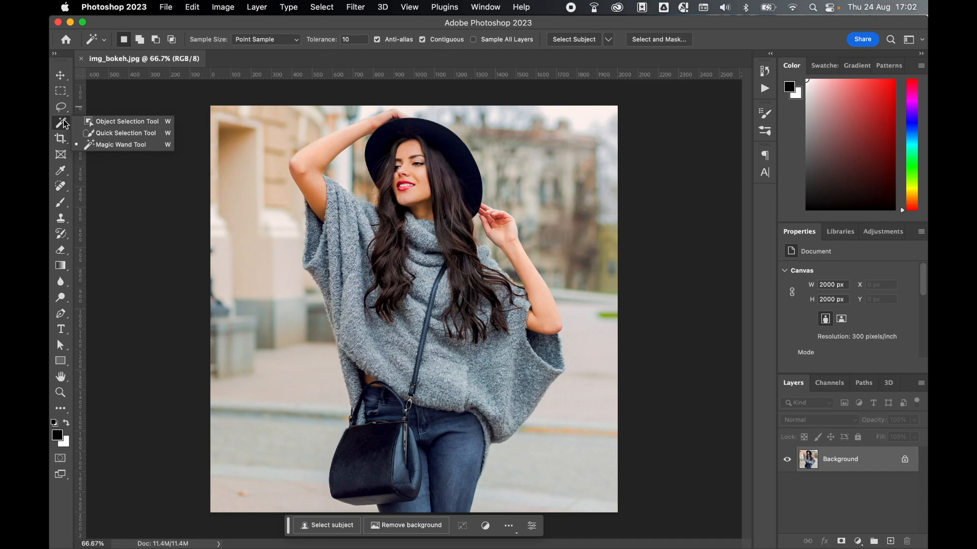
key(v)
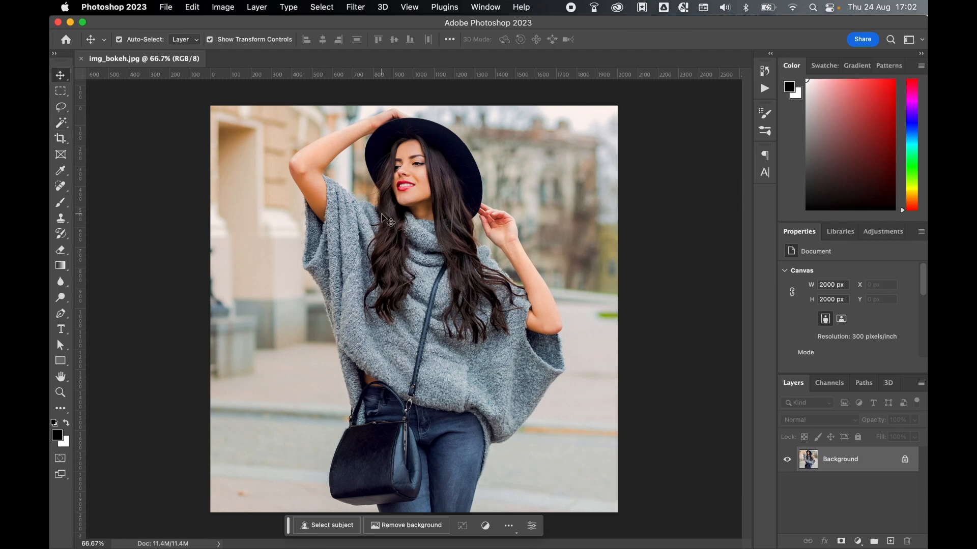
Select the woman automatically with Select Subject and open the selection in Select and Mask
click(326, 530)
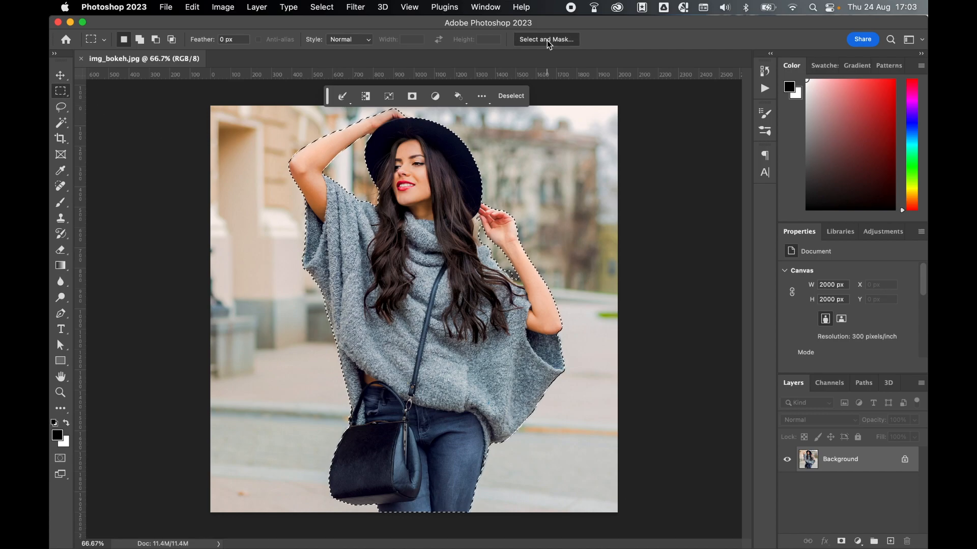
click(549, 44)
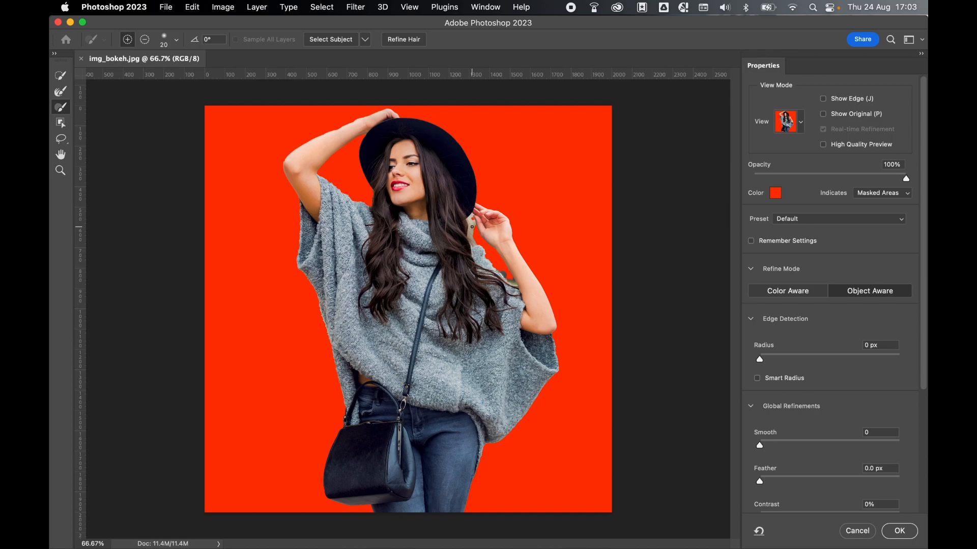
Subtract the leftover background between the hair and the hand by the hat from the selection, using the Quick Selection tool at size 25
key(super+plus)
key(super+plus)
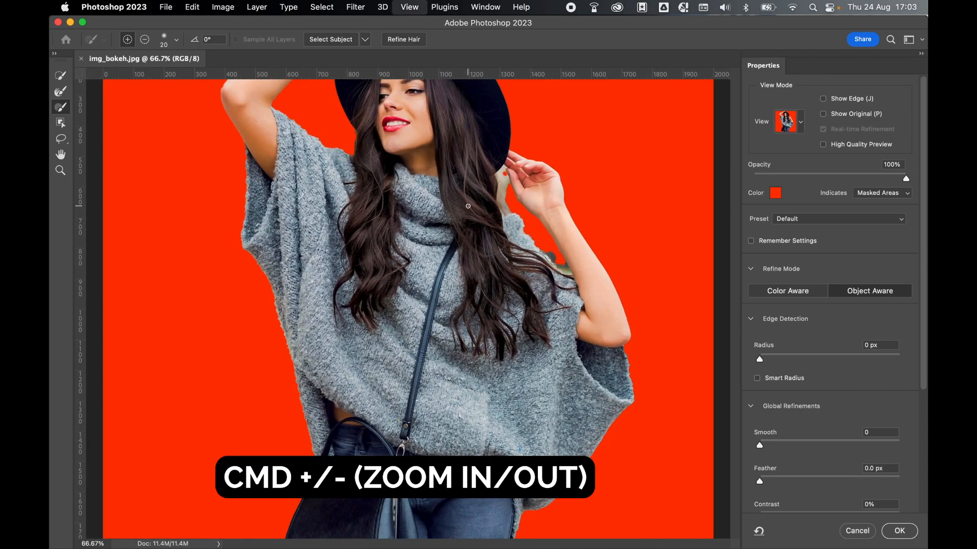
click(60, 155)
drag(576, 218, 476, 356)
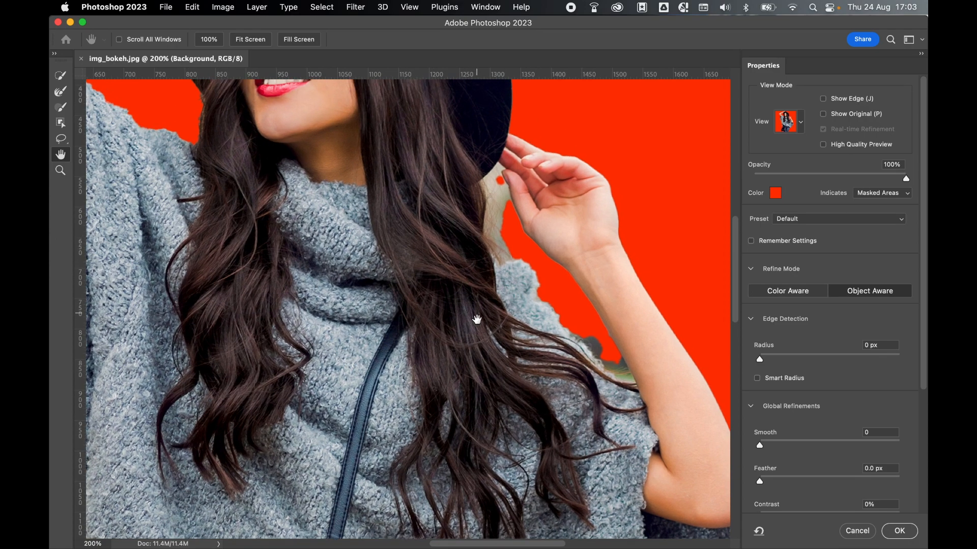
drag(475, 321, 475, 397)
click(60, 75)
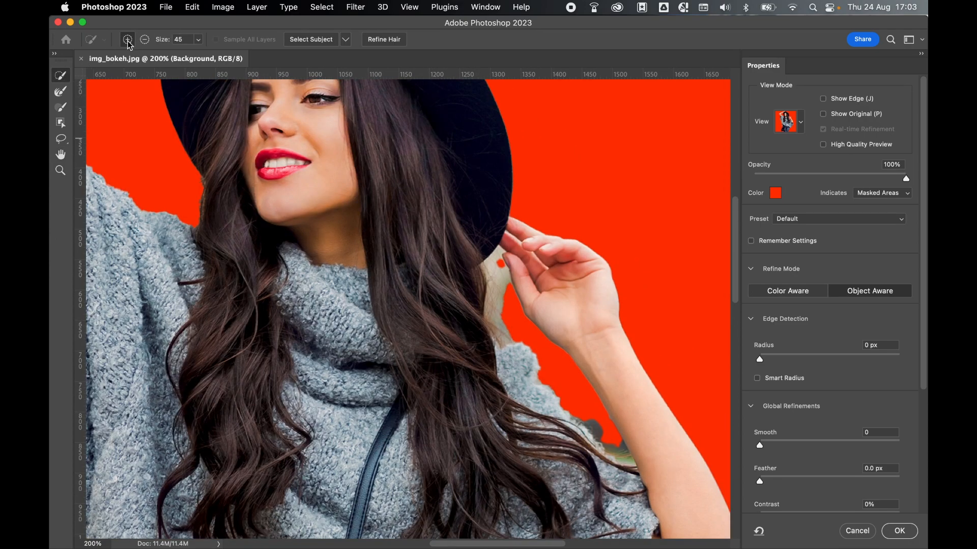
key(bracketleft)
key(bracketleft)
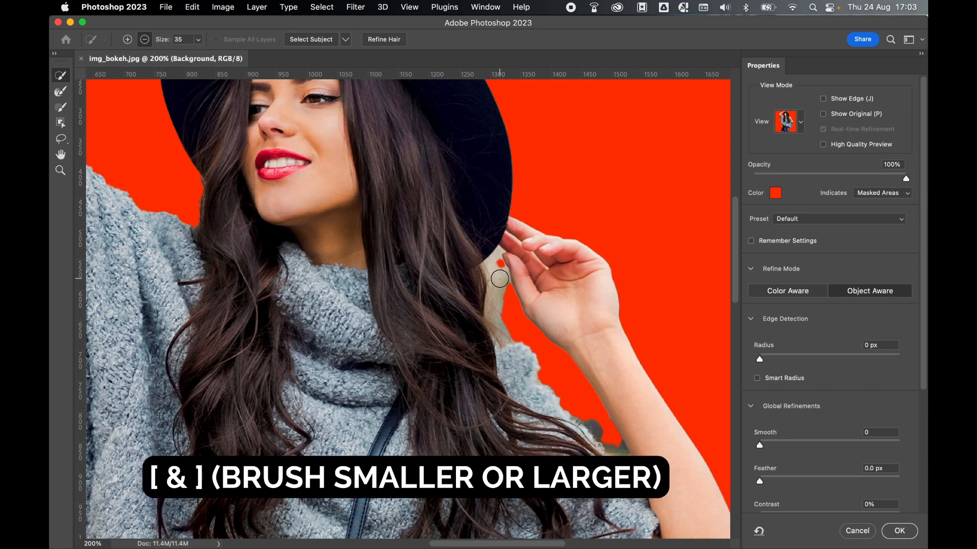
key(bracketleft)
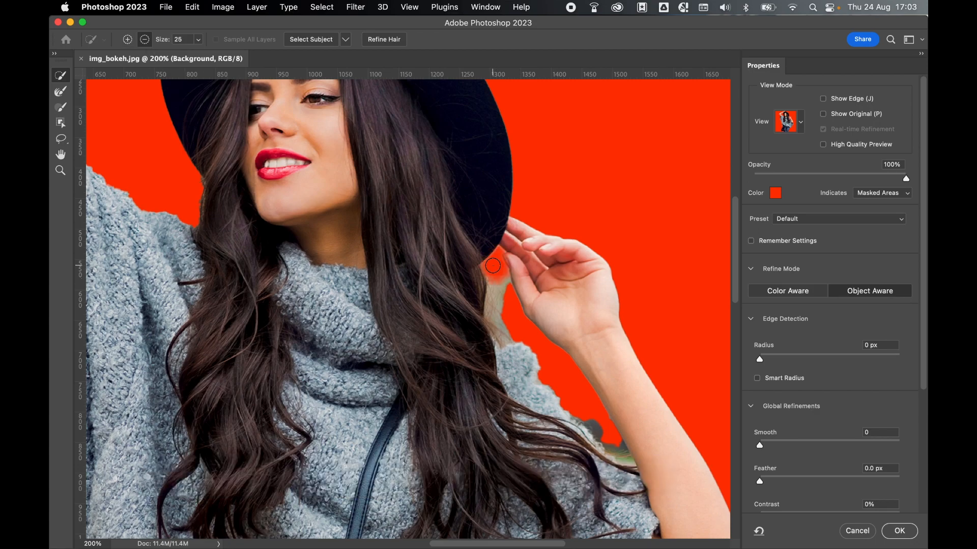
drag(499, 275, 502, 327)
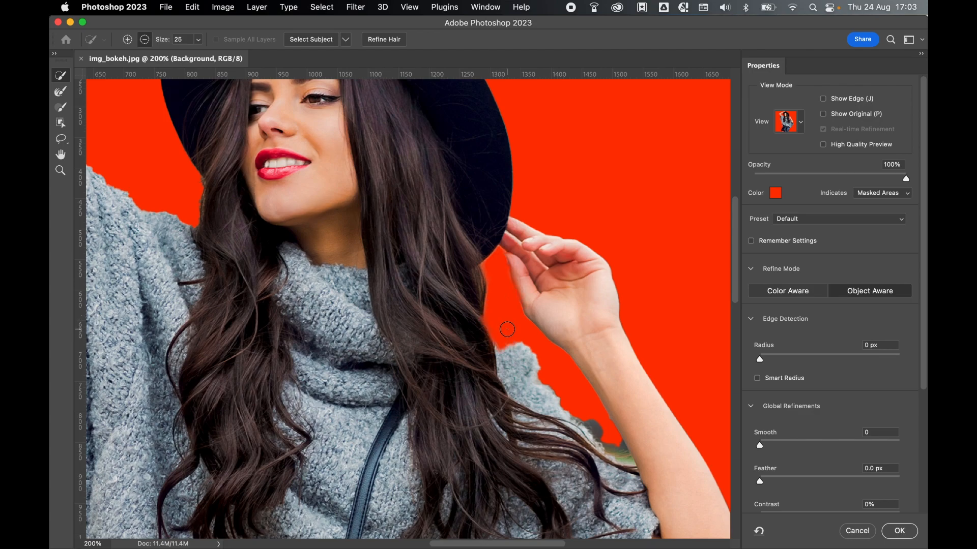
Add the upper edge of the raised forearm to the selection with the Quick Selection tool at size 10
key(super+minus)
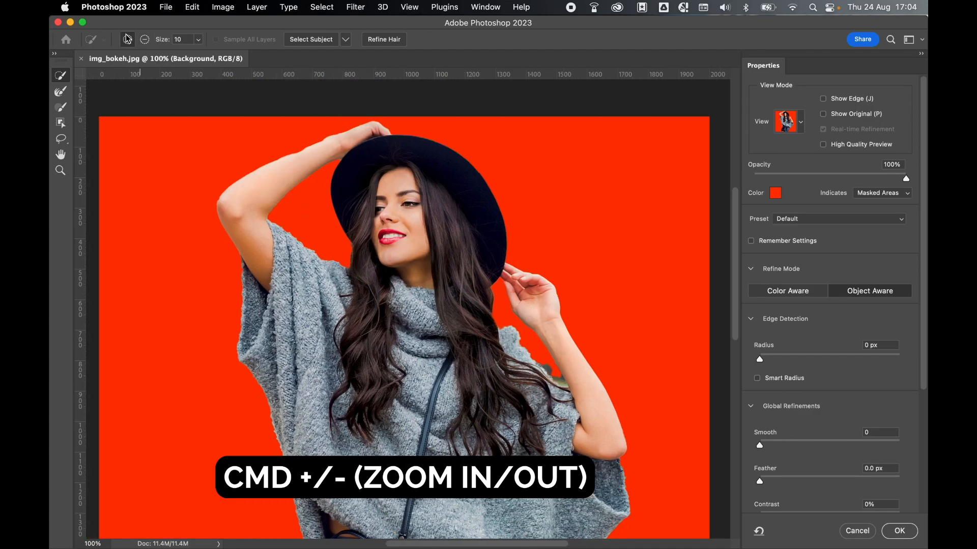
click(127, 38)
drag(293, 154, 327, 140)
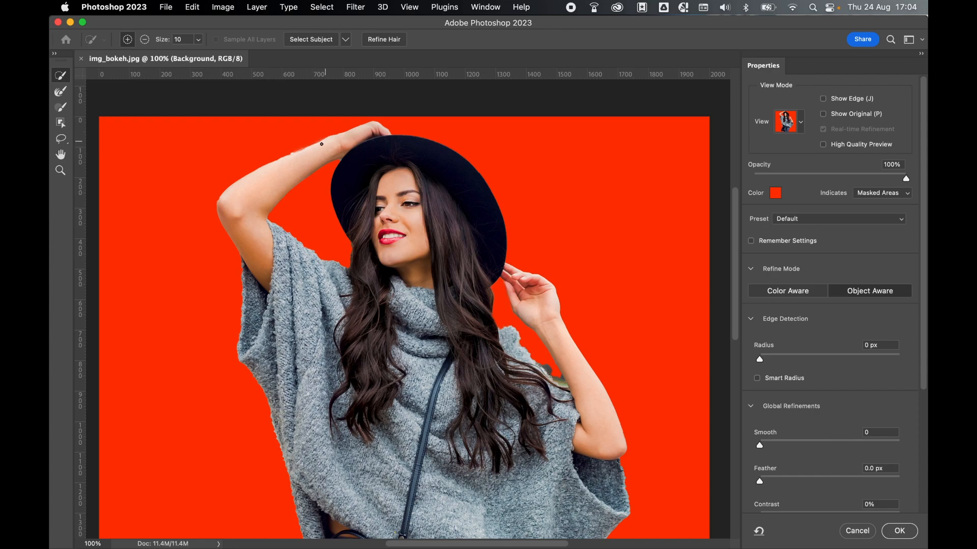
key(super+minus)
scroll(813, 366, down, 3)
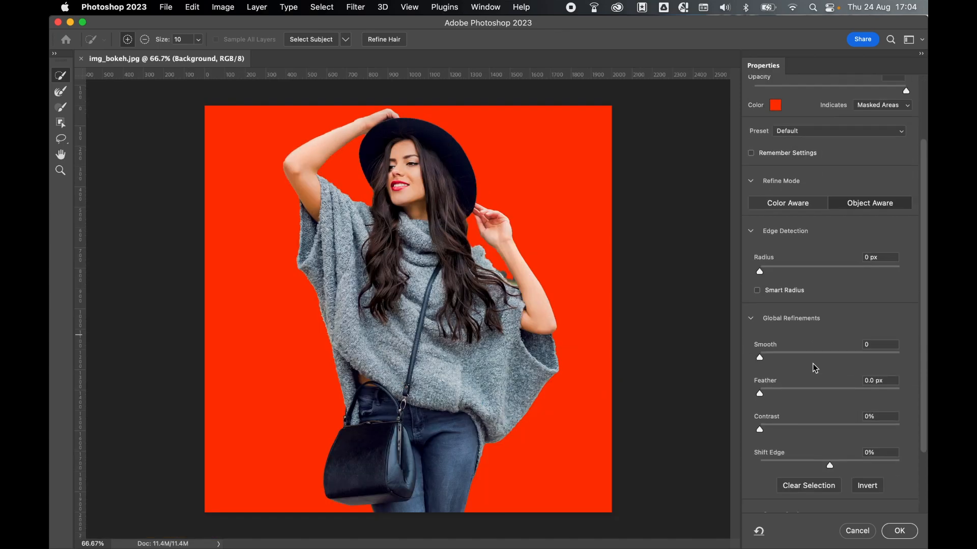
Feather the selection by about 9.2 px, enable Decontaminate Colors and output the result to a new layer with layer mask
drag(760, 395, 778, 392)
scroll(790, 412, down, 2)
click(758, 452)
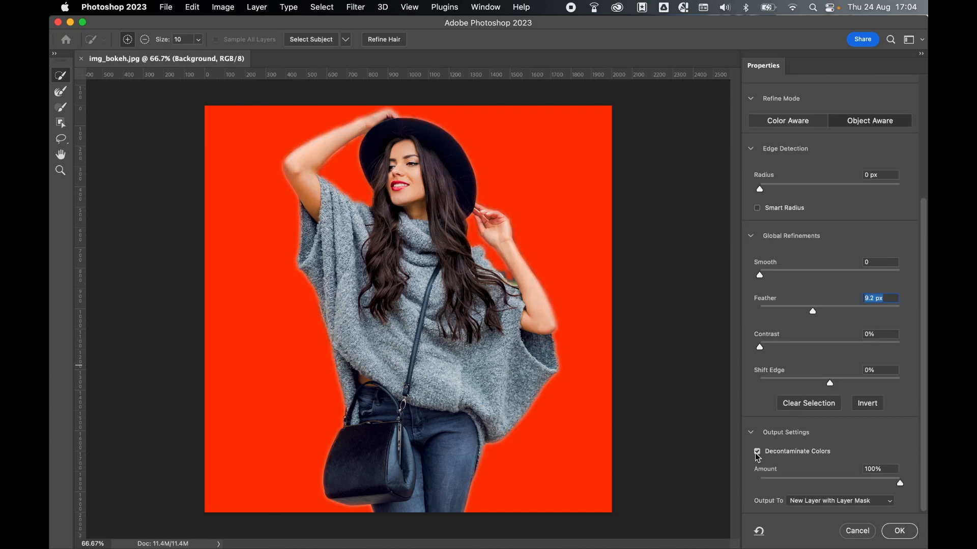
click(798, 502)
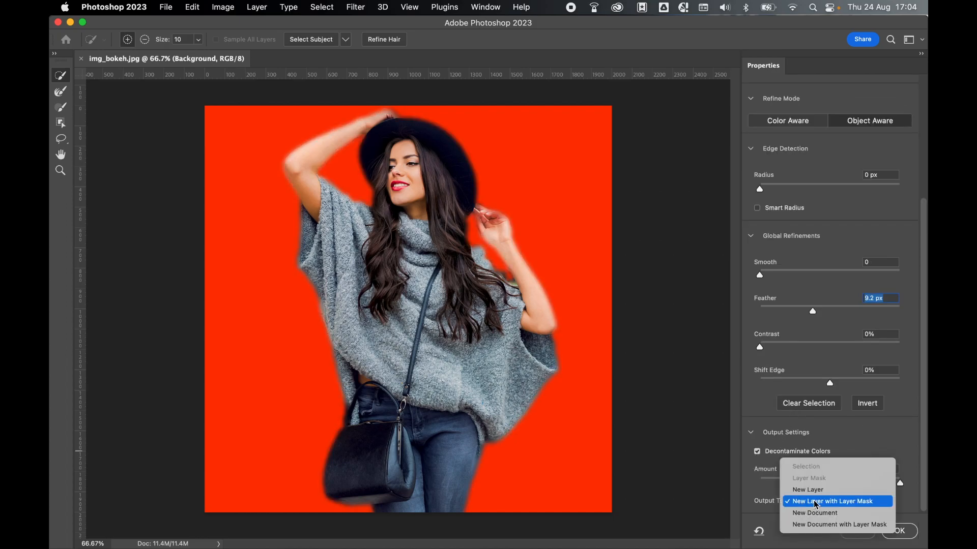
click(816, 502)
click(907, 532)
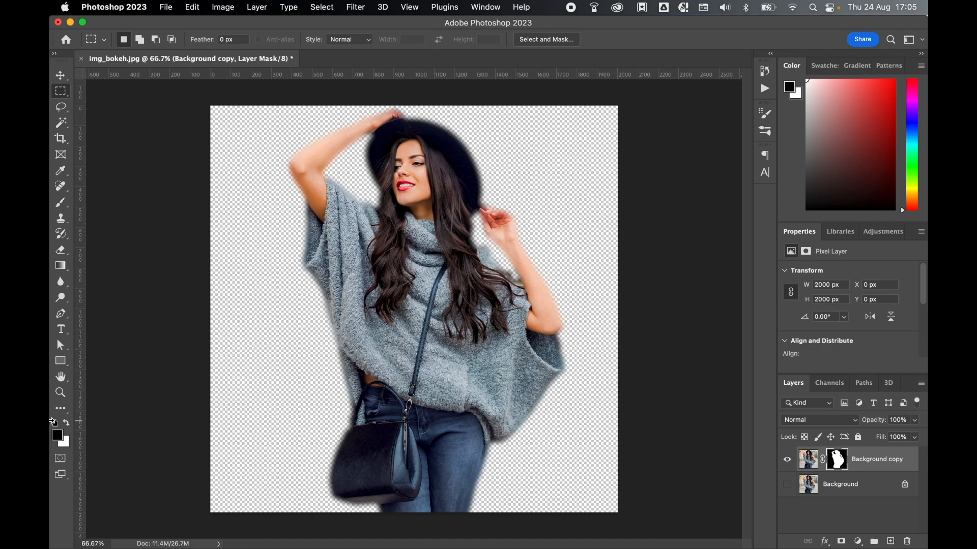
Fade out the woman's lower body with a vertical black-to-transparent linear gradient on the Background copy's layer mask, and compare it against the original
click(60, 265)
click(102, 266)
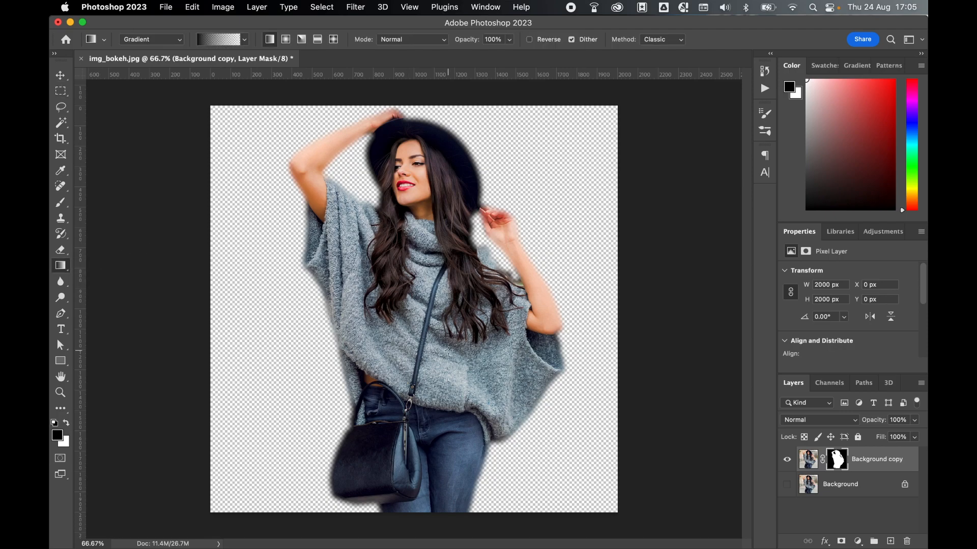
click(840, 460)
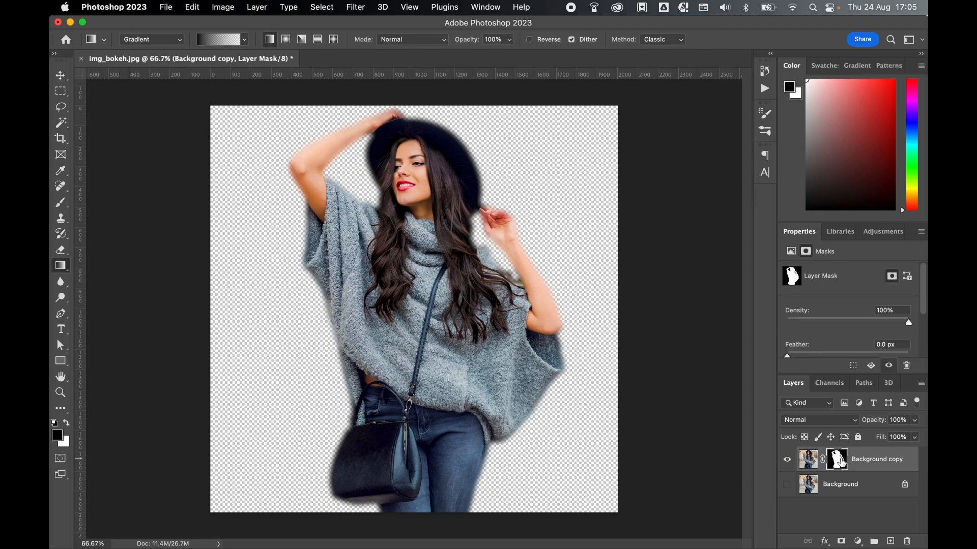
click(808, 460)
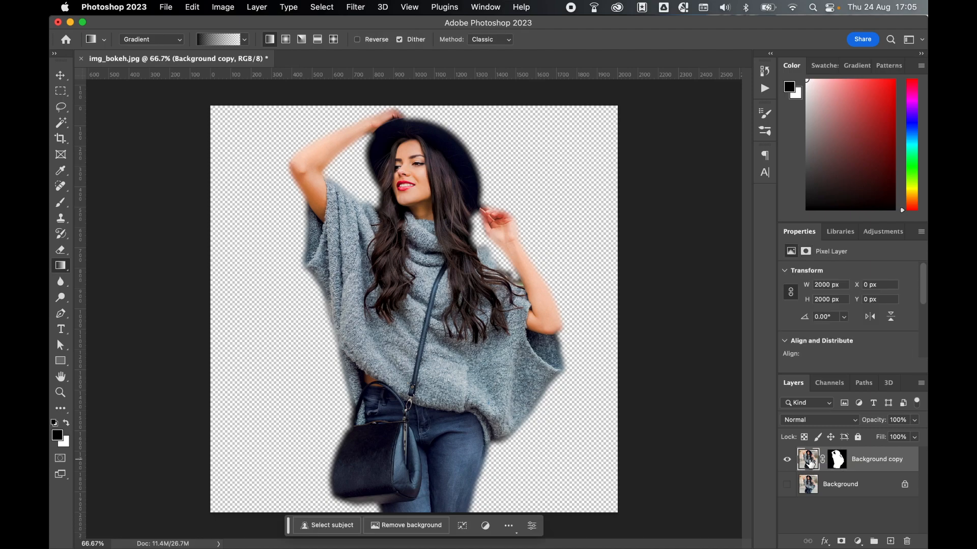
click(838, 459)
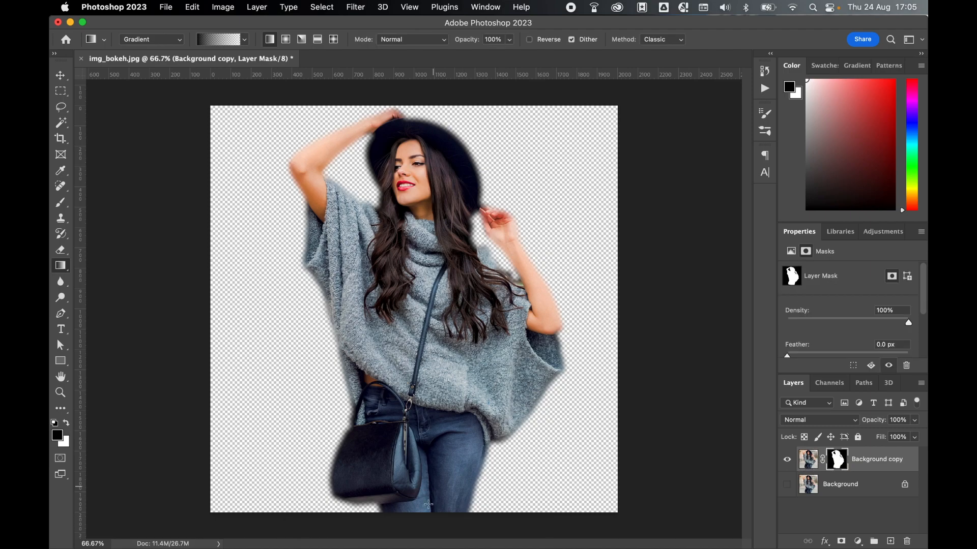
drag(439, 497, 439, 375)
key(v)
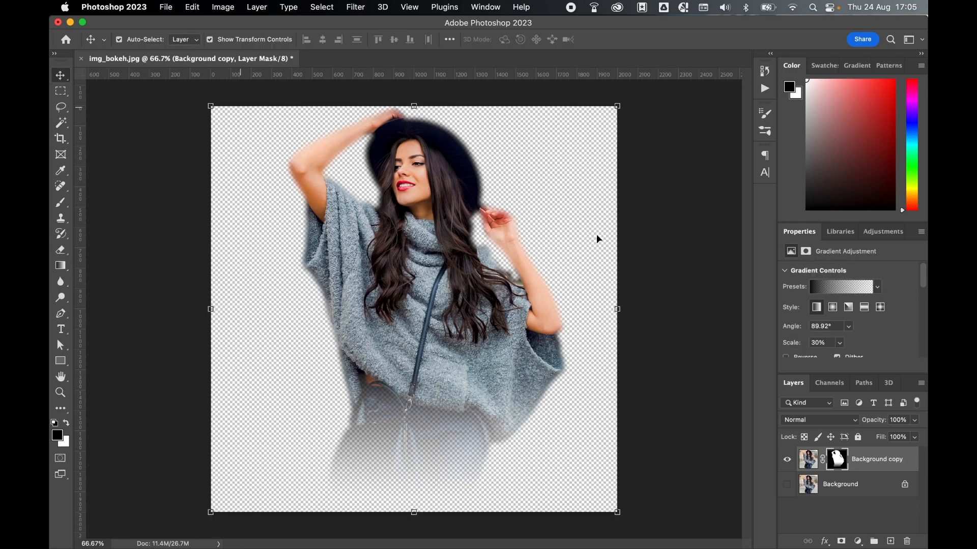
click(787, 460)
click(787, 460)
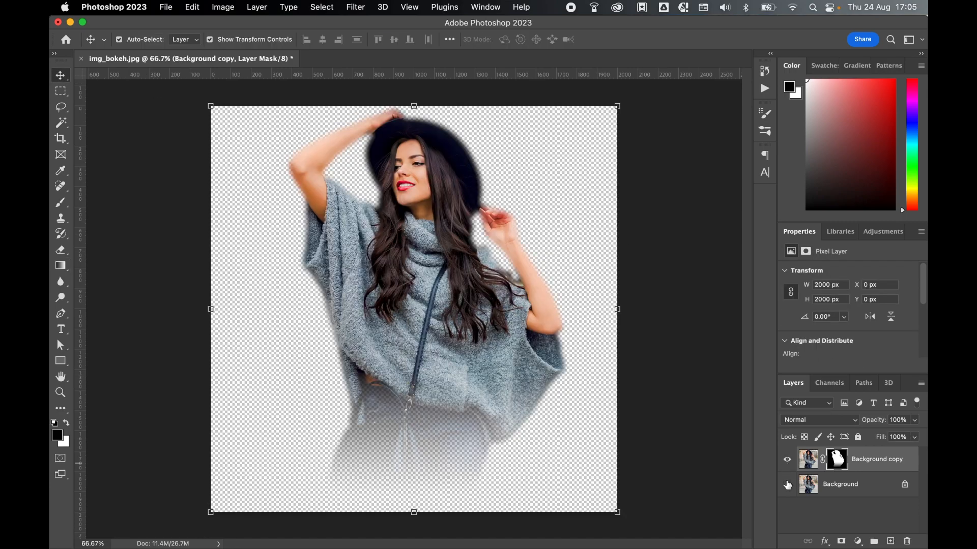
click(787, 485)
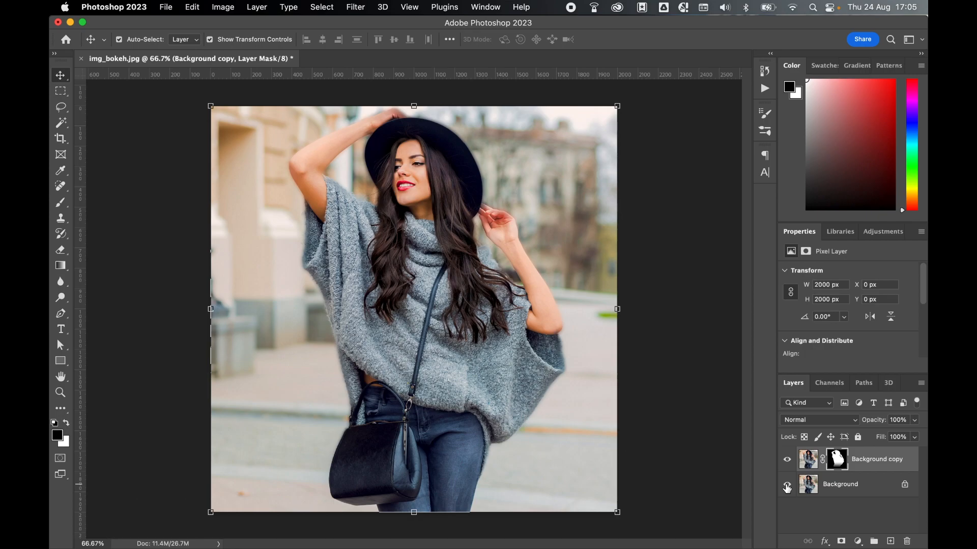
click(787, 486)
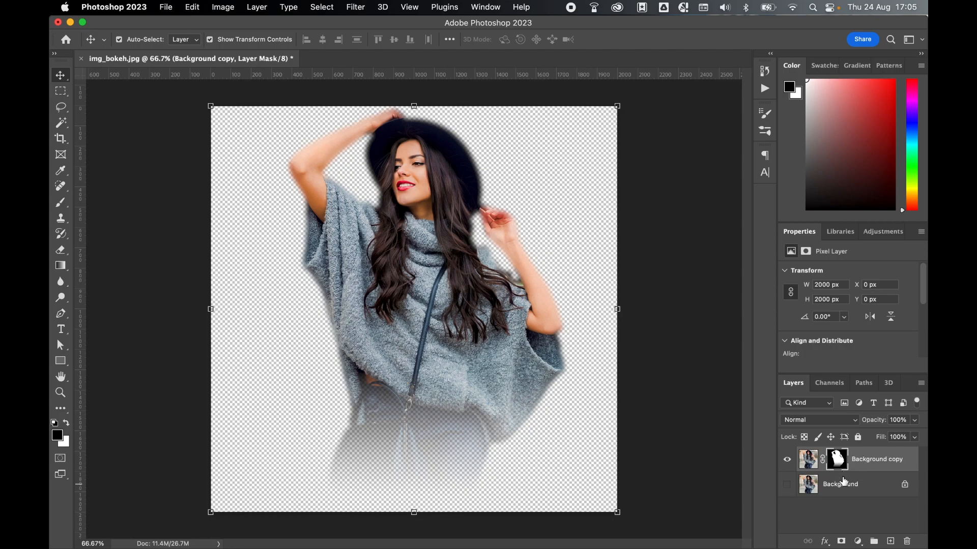
Add a blank layer directly above the Background layer and merge it with the masked Background copy layer
click(862, 488)
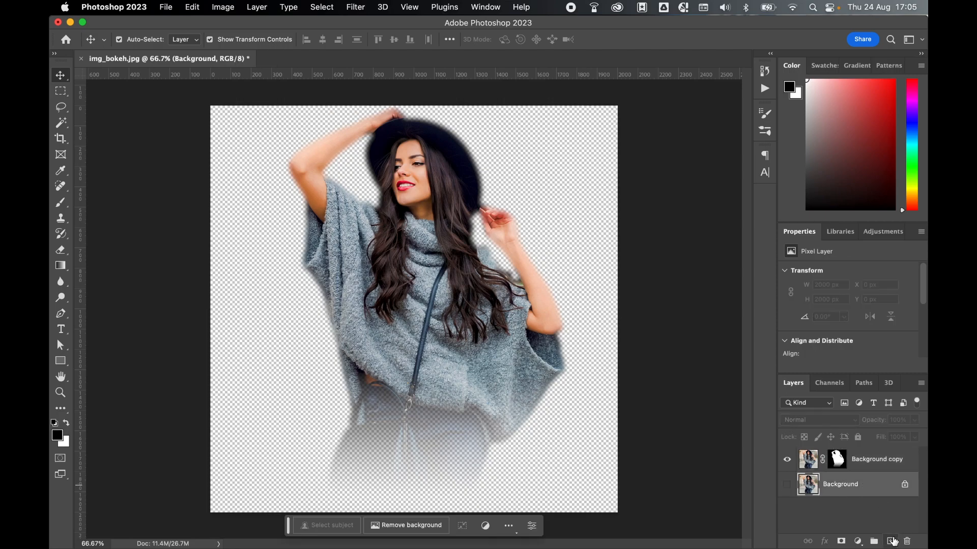
click(890, 541)
shift+click(881, 460)
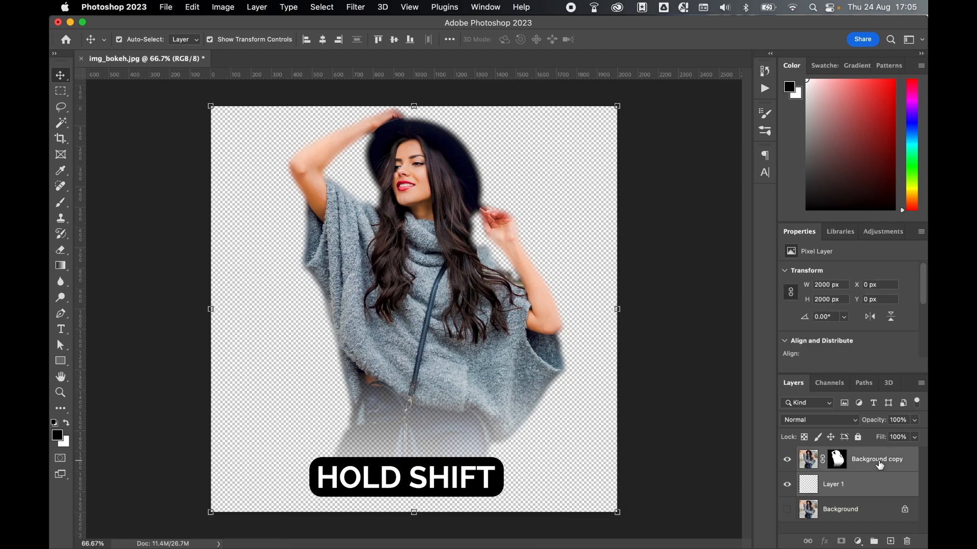
right_click(868, 464)
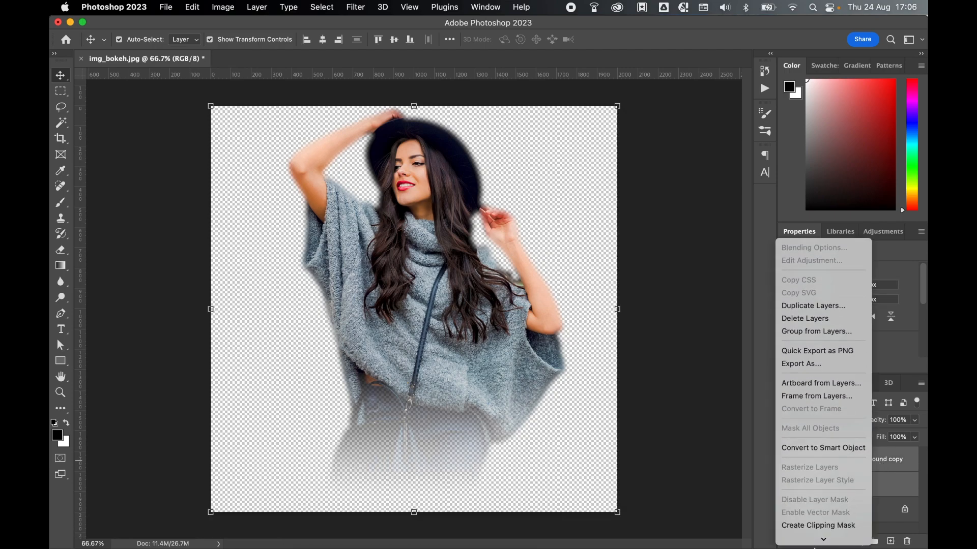
click(815, 474)
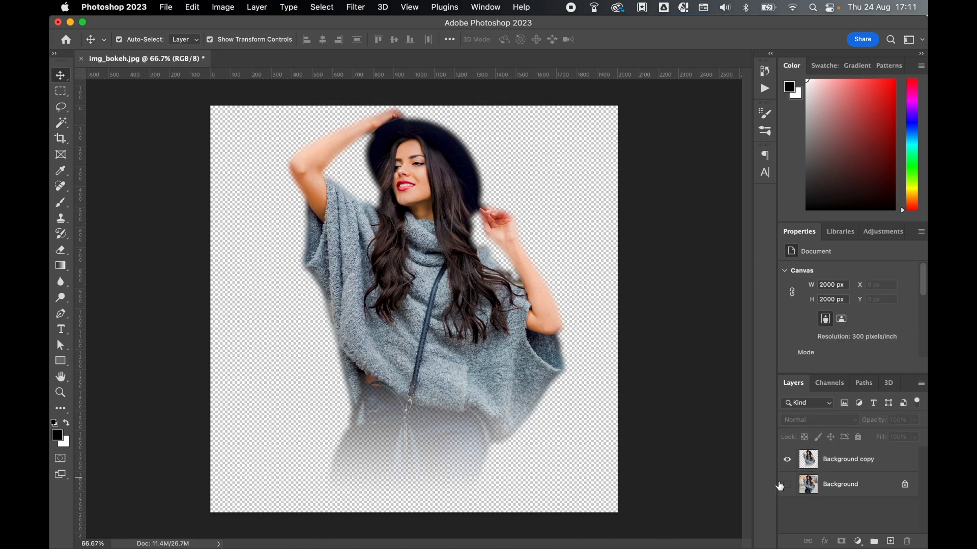
Make the Background layer visible and rename the merged cutout layer as brush
click(787, 485)
click(855, 461)
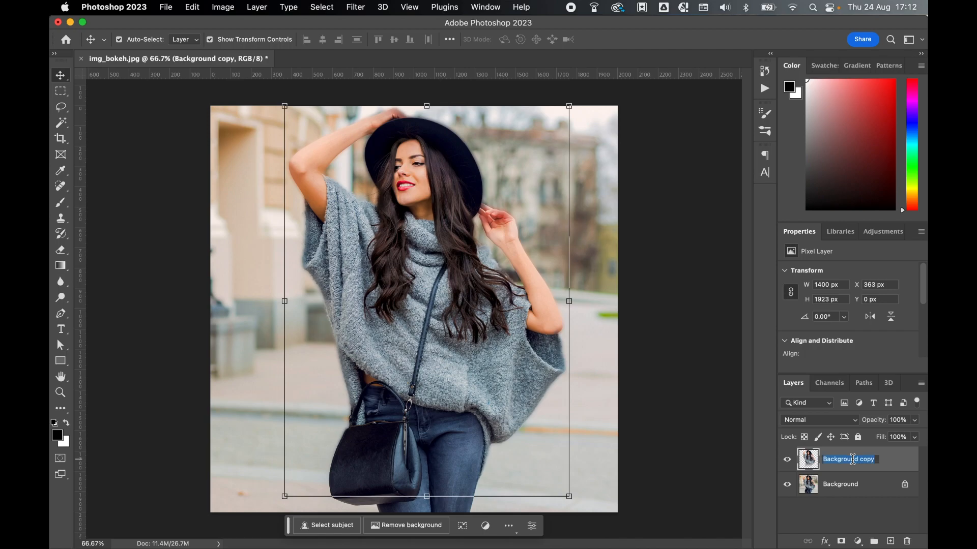
text(bru)
key(Return)
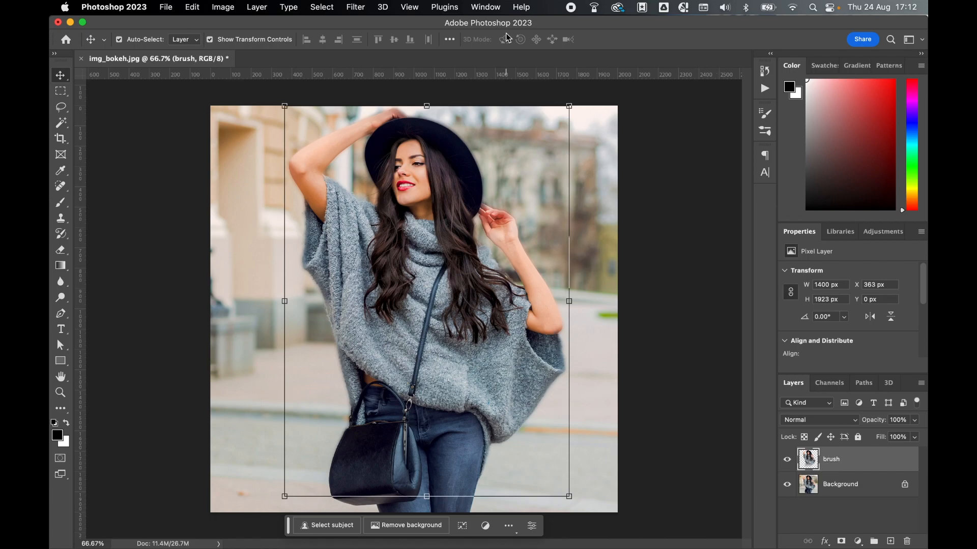
Play the Circle action from the Bokeh 2 set and continue past its pattern instructions
click(484, 7)
click(484, 91)
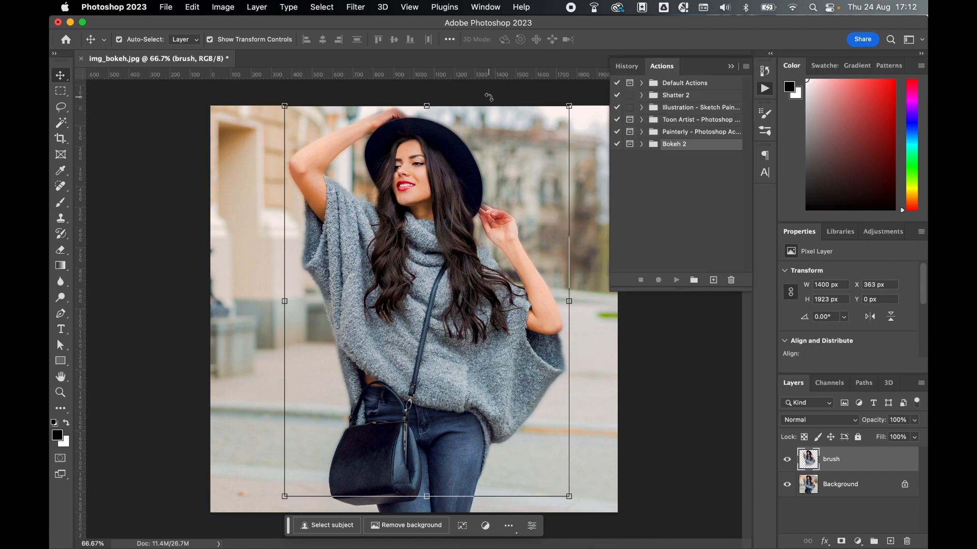
click(673, 147)
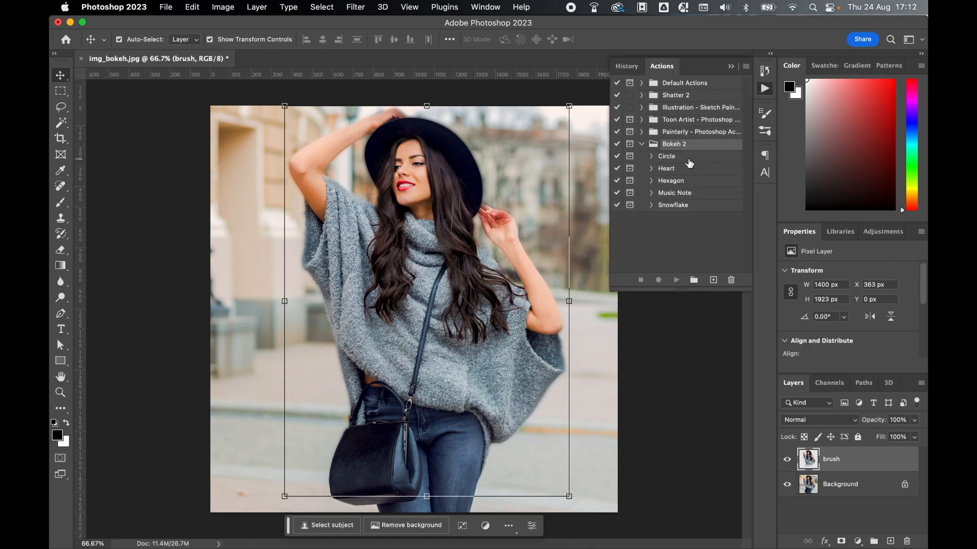
click(682, 158)
click(676, 279)
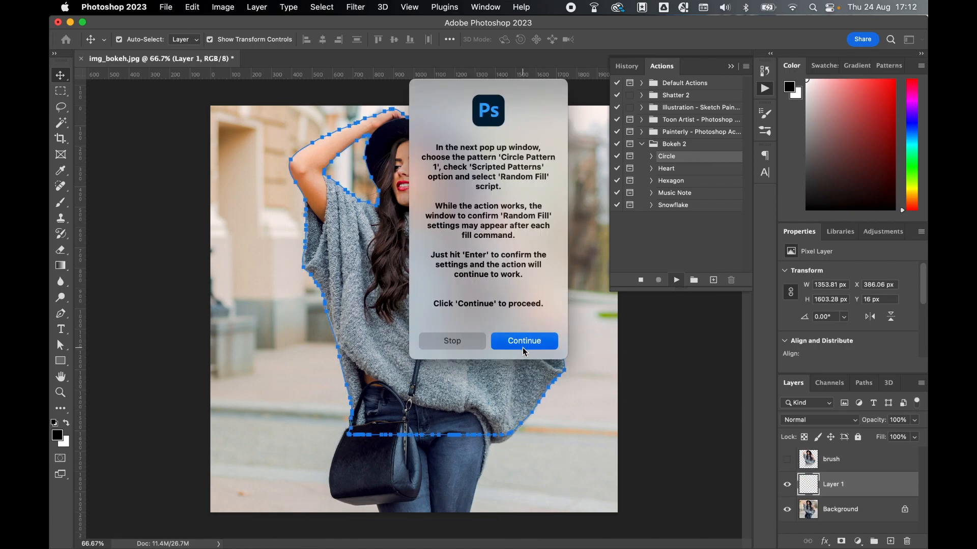
click(524, 341)
Fill the path with Circle Pattern 1 from Bokeh_2_Patterns using the Random Fill script, and accept the preset Random Fill settings each time
click(481, 234)
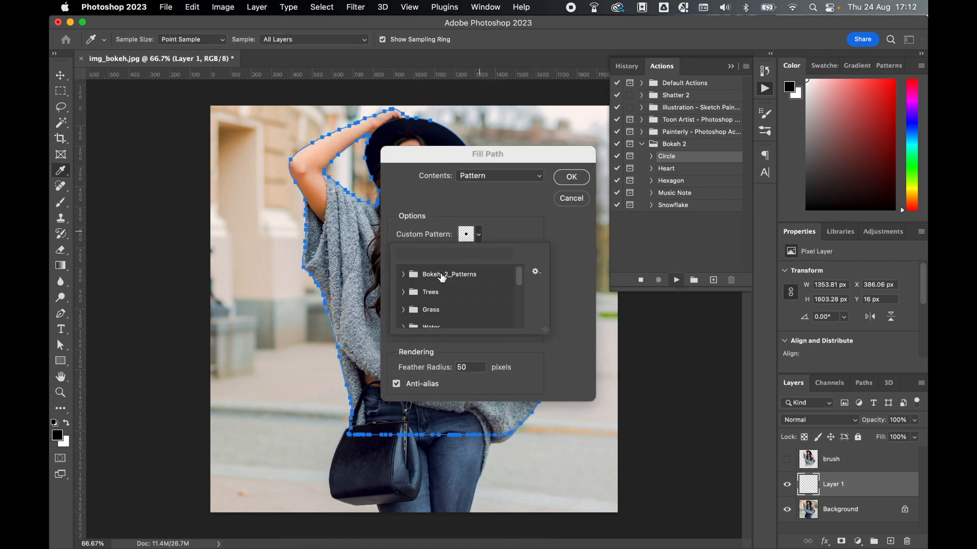
click(402, 275)
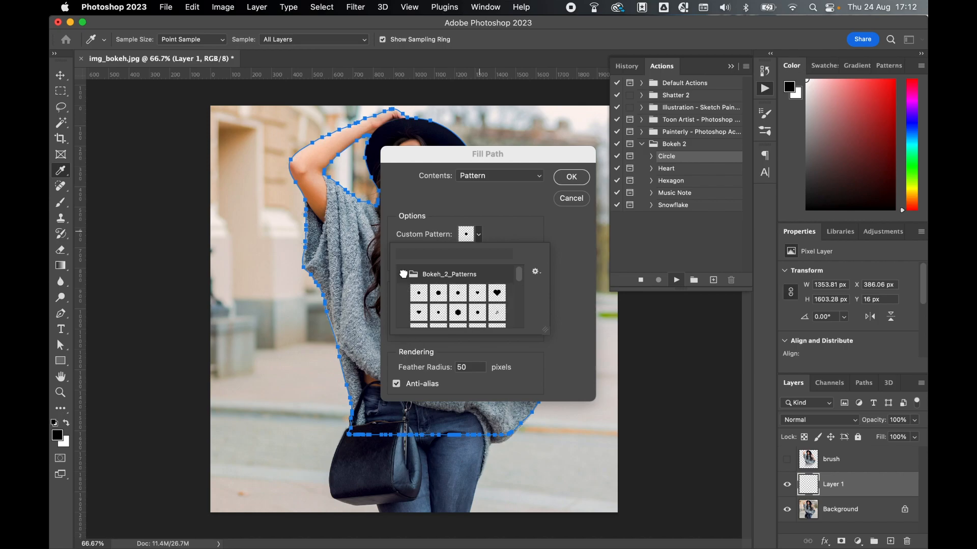
click(419, 296)
click(552, 228)
click(410, 255)
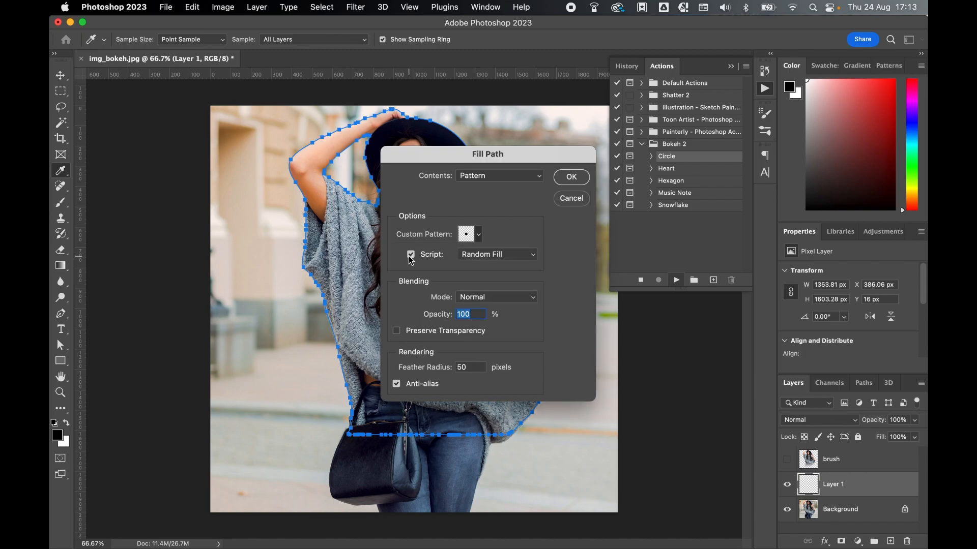
click(484, 255)
click(484, 255)
click(568, 178)
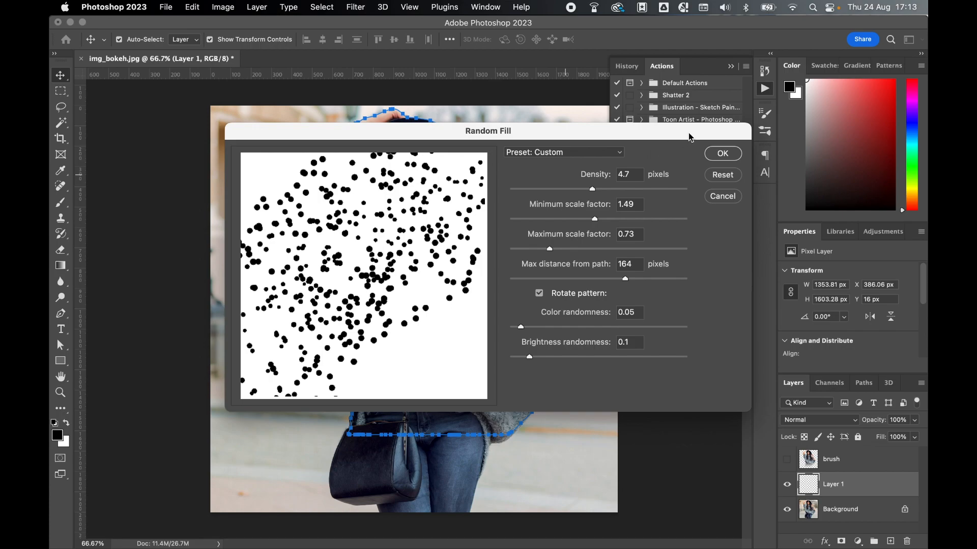
click(722, 153)
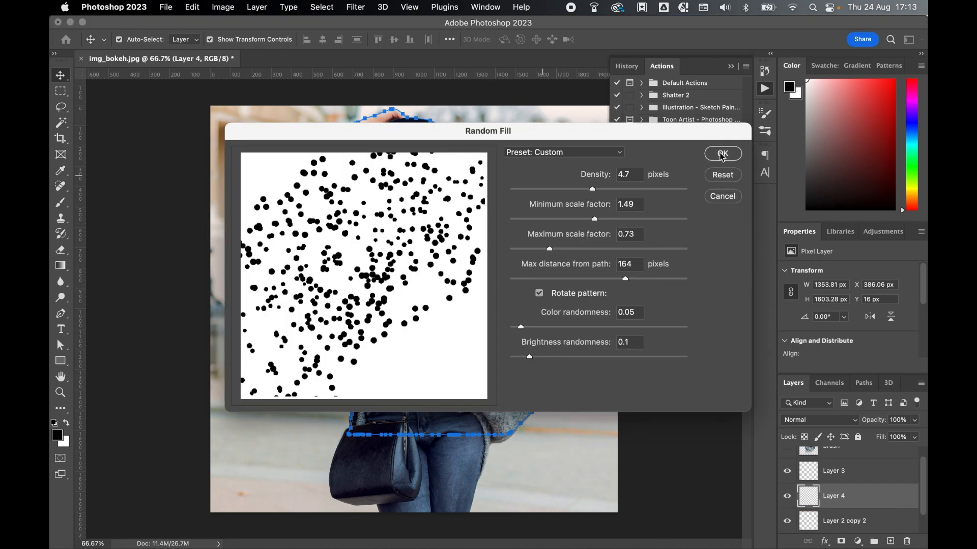
click(722, 154)
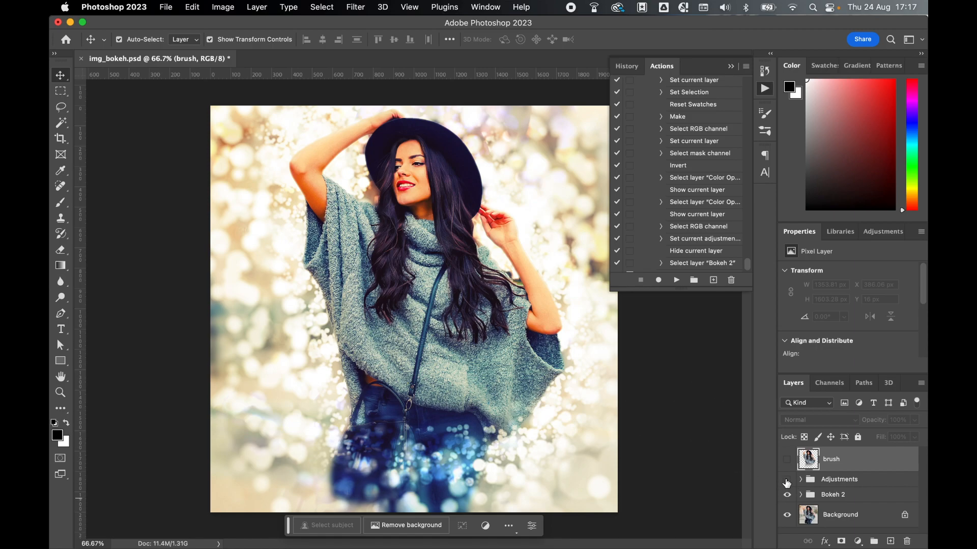
Check the Adjustments group's effect by toggling its visibility, and expand the Bokeh 2 group to switch on the bokeh layer a8
click(787, 481)
click(787, 480)
click(801, 495)
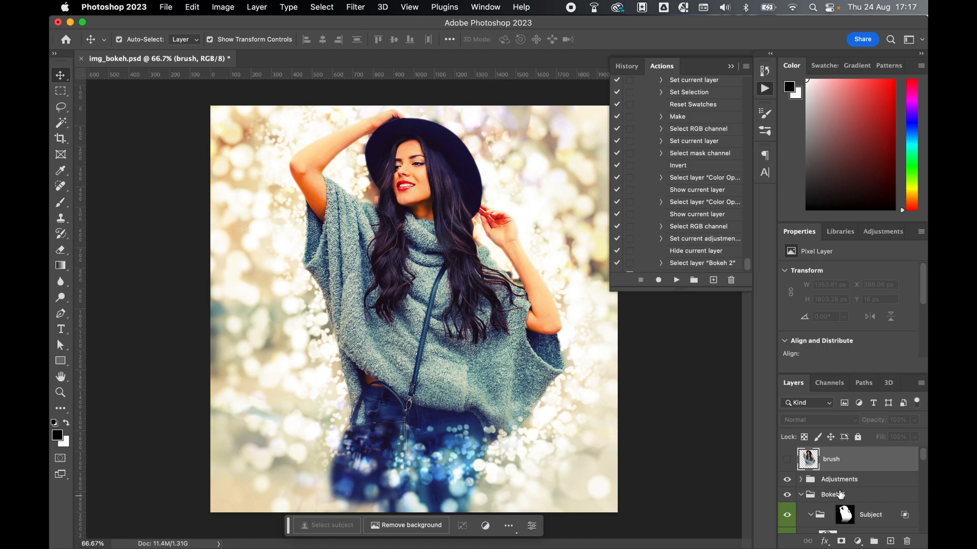
scroll(787, 496, down, 3)
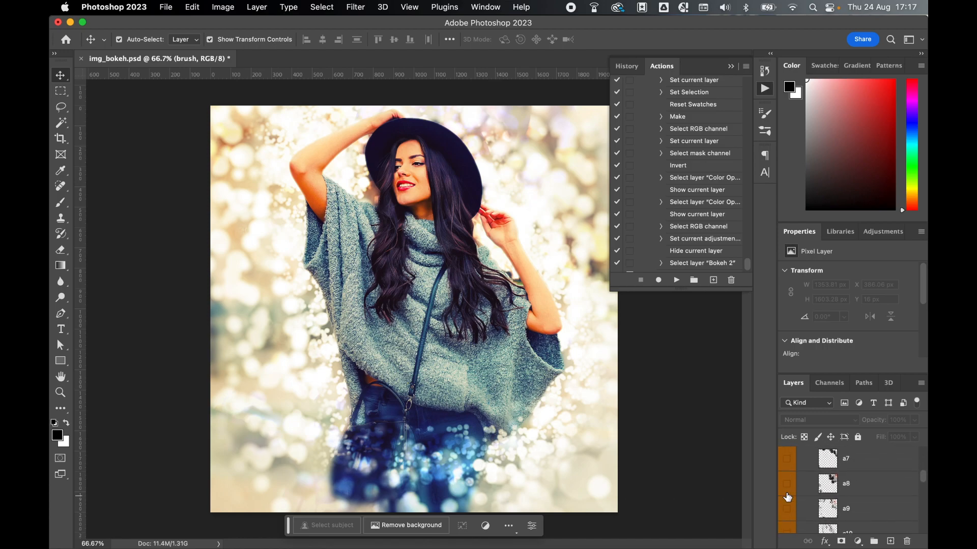
click(787, 488)
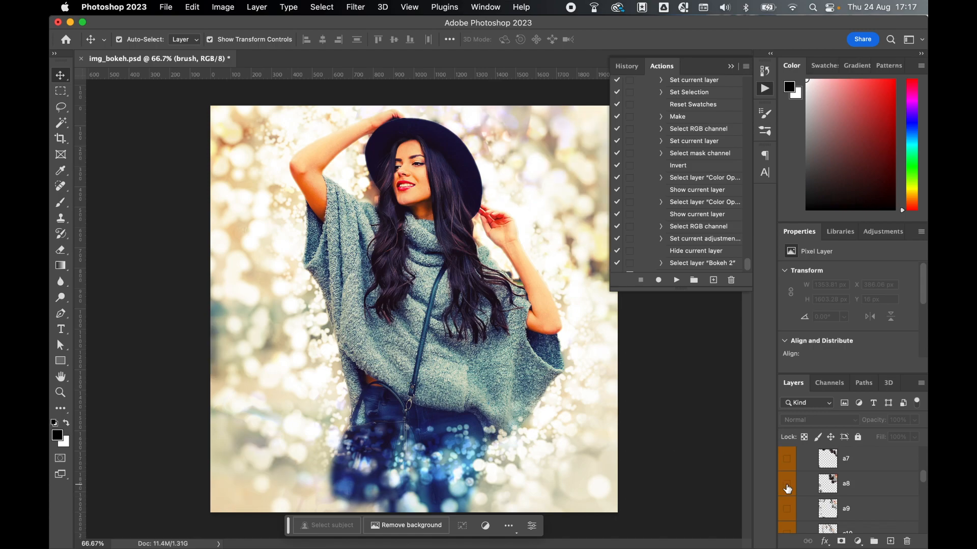